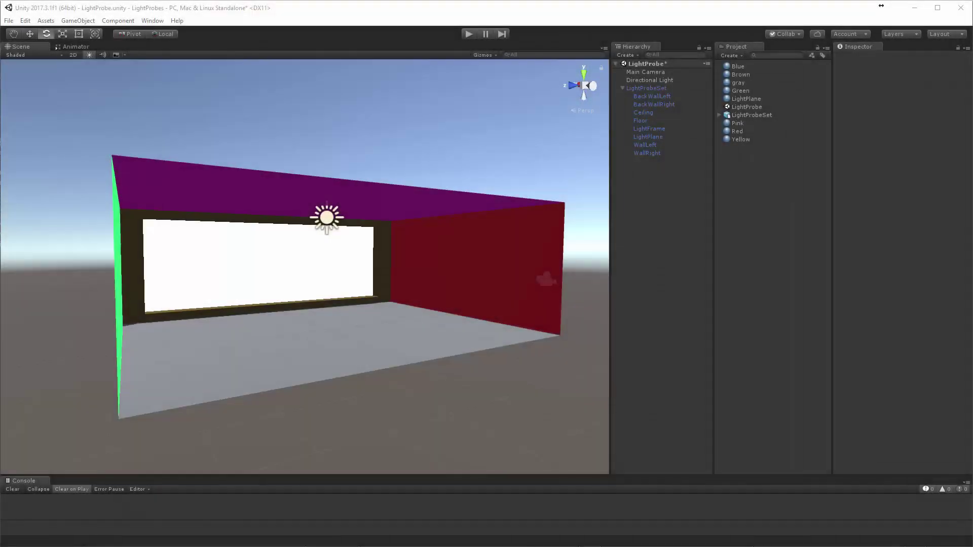
# - Examine the coloured room and its bright window panel from several angles
pyautogui.keyDown('alt'); pyautogui.moveTo(473, 354); pyautogui.dragTo(329, 330); pyautogui.keyUp('alt')
pyautogui.press('e')
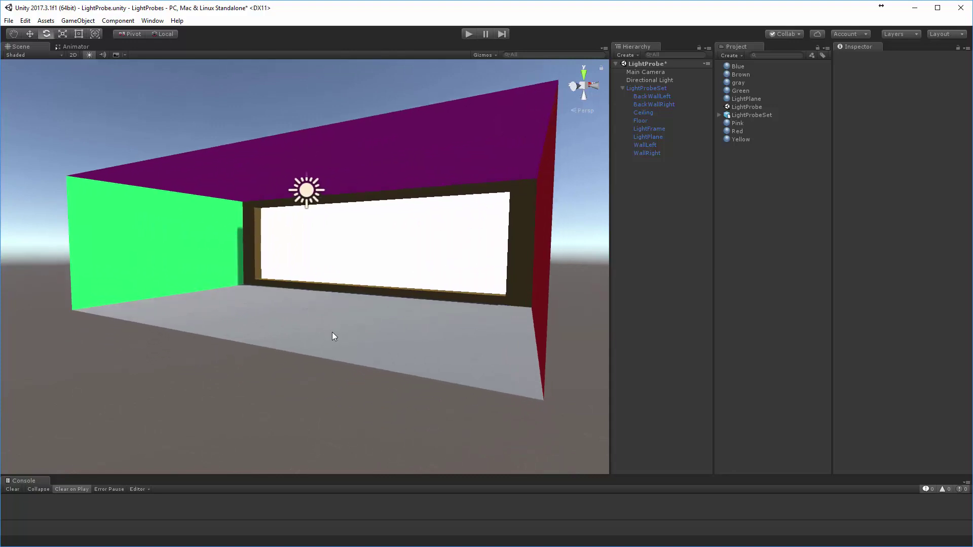
pyautogui.keyDown('alt'); pyautogui.moveTo(419, 336); pyautogui.dragTo(367, 358); pyautogui.keyUp('alt')
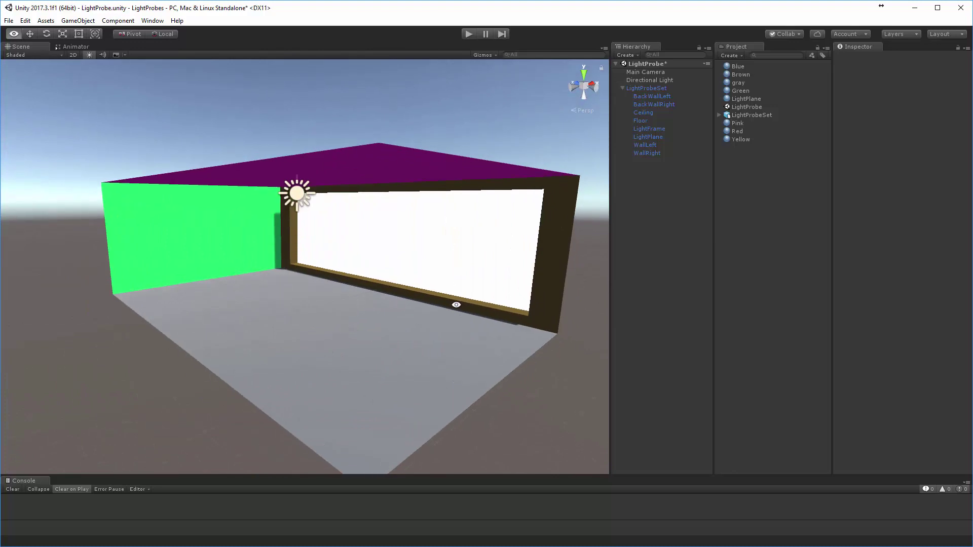
pyautogui.keyDown('alt'); pyautogui.moveTo(456, 304); pyautogui.dragTo(174, 297); pyautogui.keyUp('alt')
pyautogui.keyDown('alt'); pyautogui.moveTo(174, 297); pyautogui.dragTo(302, 299, button='right'); pyautogui.keyUp('alt')
pyautogui.keyDown('alt'); pyautogui.moveTo(302, 300); pyautogui.dragTo(282, 313, button='middle'); pyautogui.keyUp('alt')
pyautogui.keyDown('alt'); pyautogui.moveTo(283, 312); pyautogui.dragTo(272, 313, button='right'); pyautogui.keyUp('alt')
pyautogui.keyDown('alt'); pyautogui.moveTo(271, 313); pyautogui.dragTo(282, 314); pyautogui.keyUp('alt')
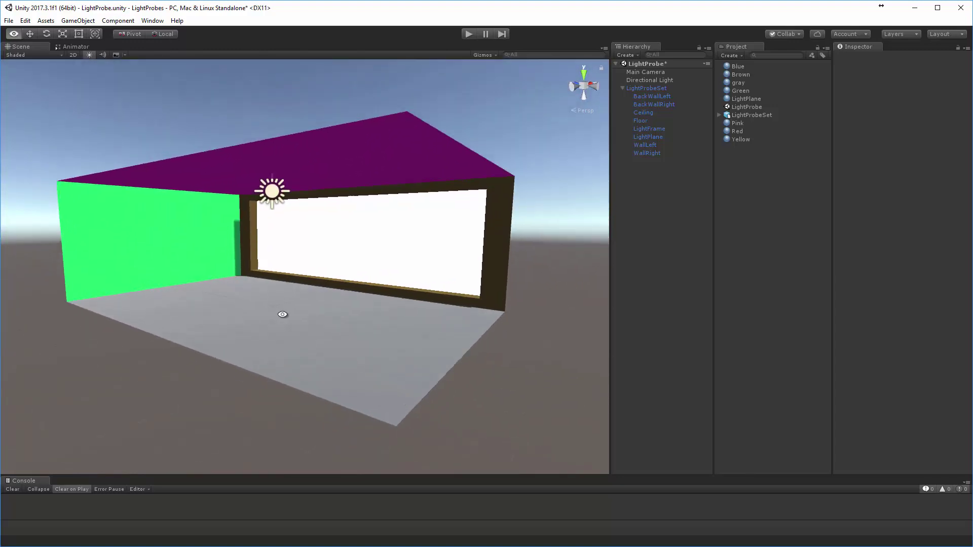
# - Delete the Directional Light from the scene
pyautogui.press('e')
pyautogui.click(646, 80)
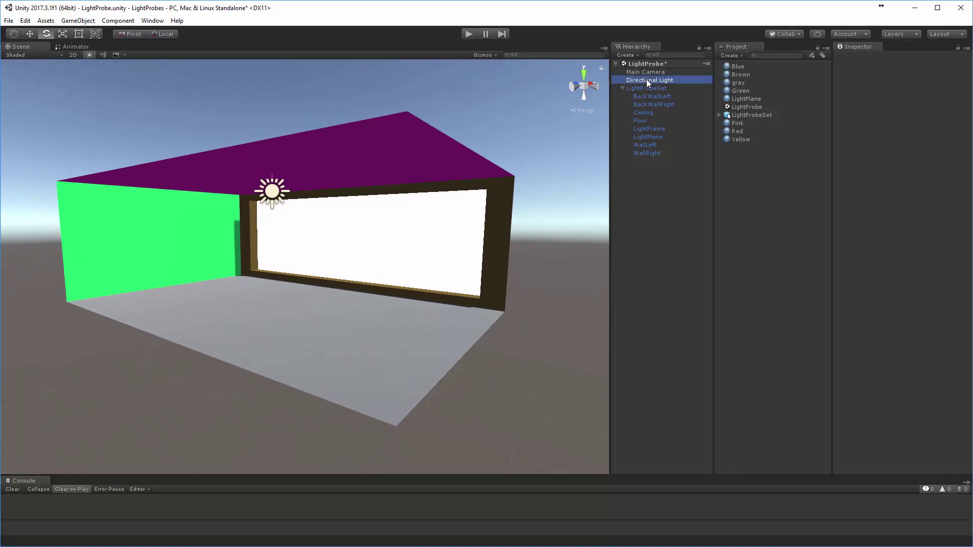
pyautogui.press('Delete')
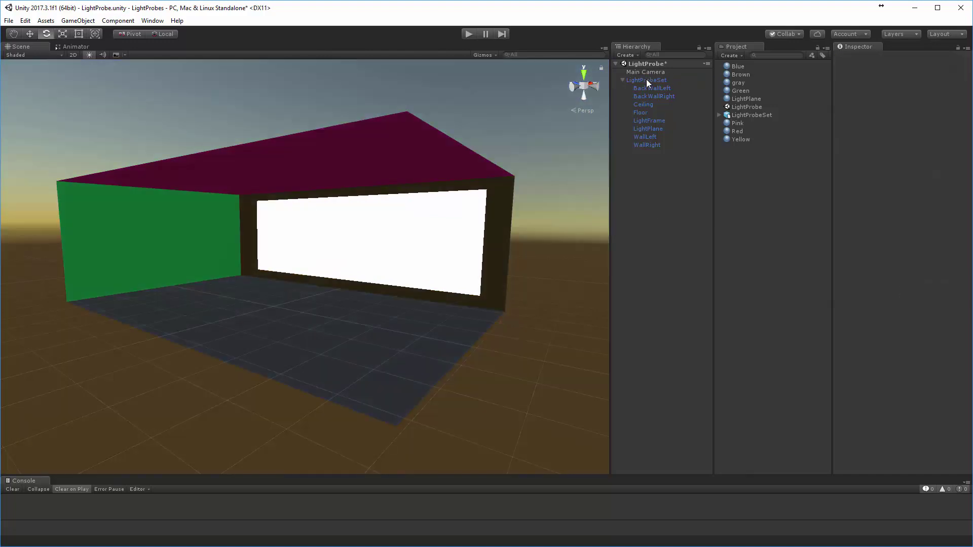
# - Open the scene's lighting settings and set the skybox material to None
pyautogui.click(151, 21)
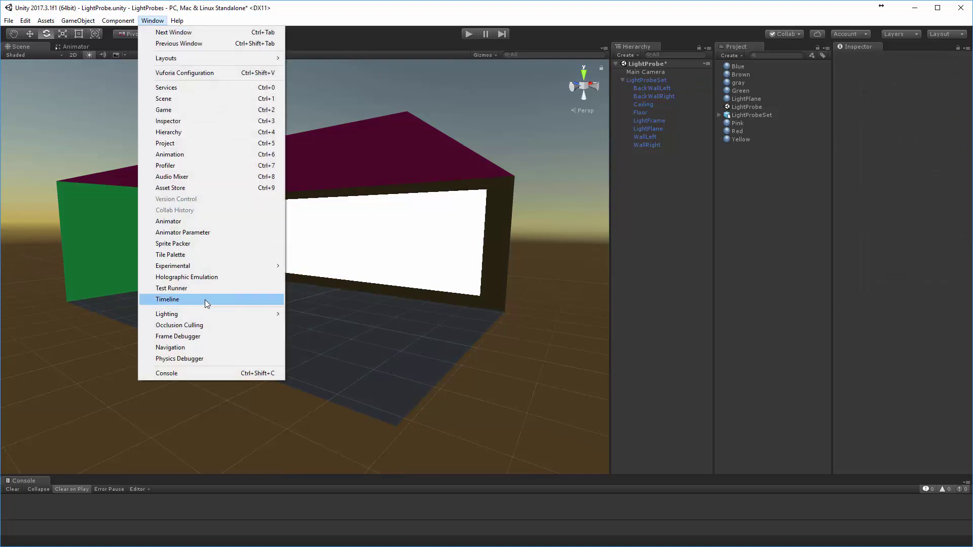
pyautogui.moveTo(201, 315)
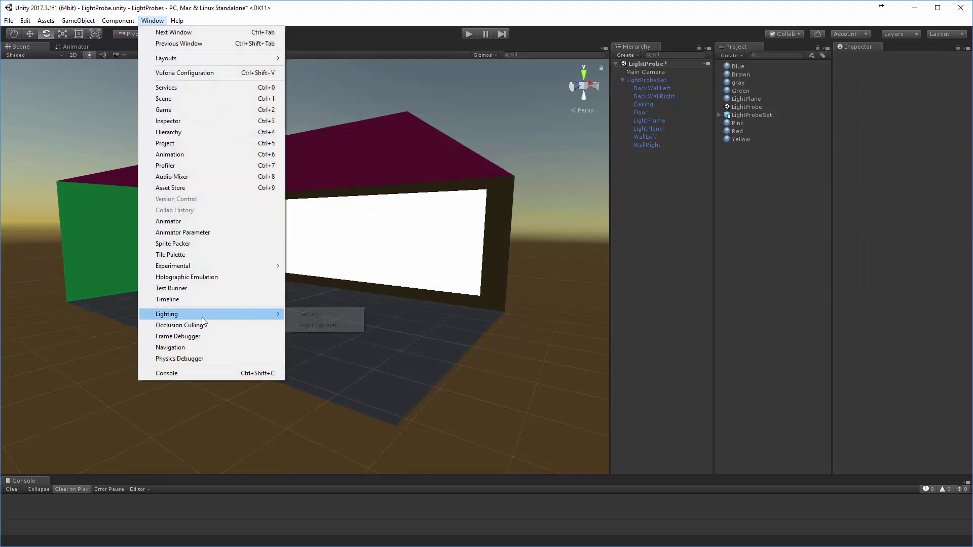
pyautogui.click(318, 316)
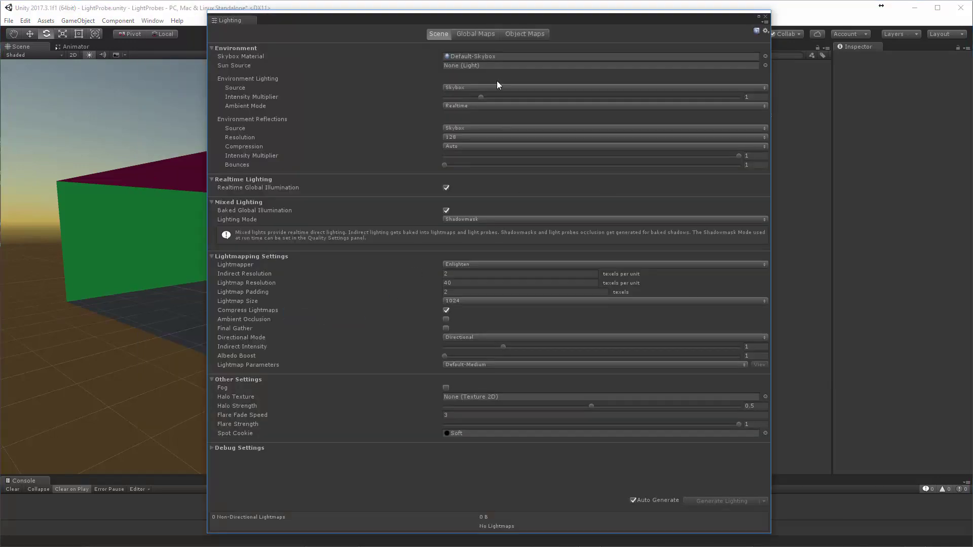
pyautogui.click(765, 56)
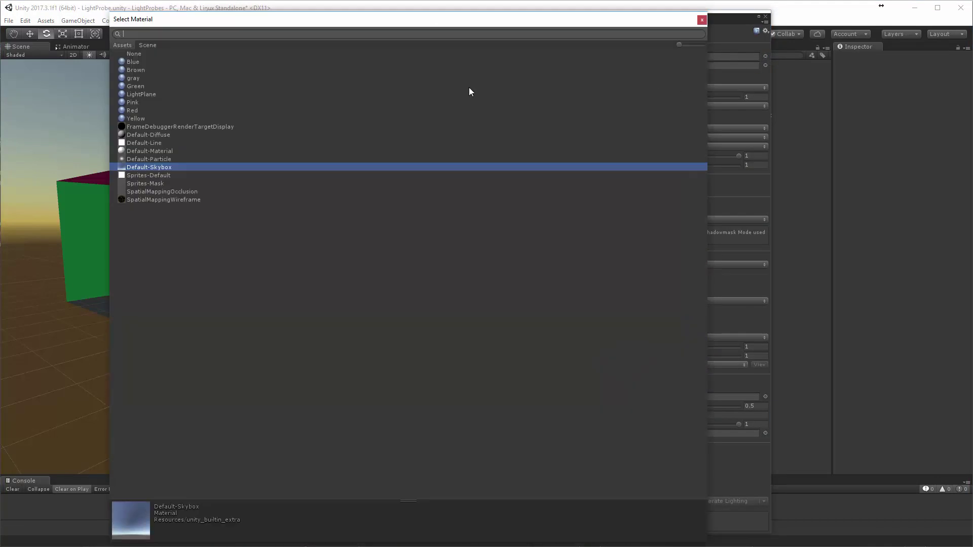
pyautogui.click(135, 54)
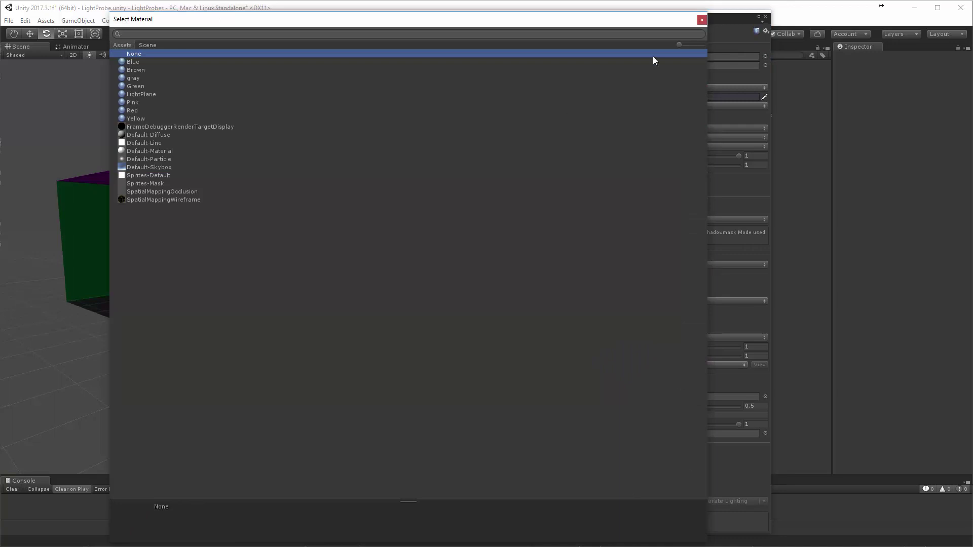
pyautogui.click(701, 21)
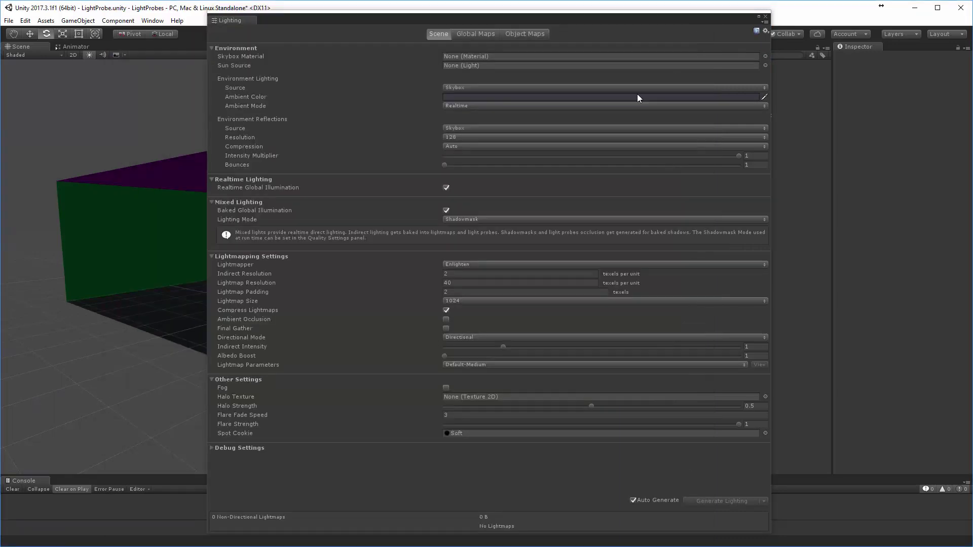
# - Set the environment lighting source to Color with a black ambient color, and close the lighting settings
pyautogui.click(488, 88)
pyautogui.click(479, 121)
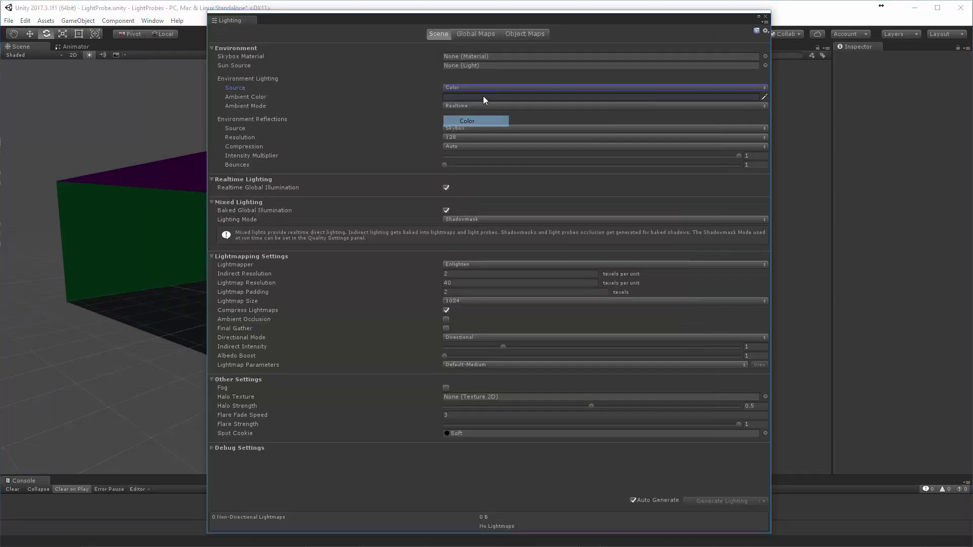
pyautogui.click(481, 96)
pyautogui.moveTo(887, 516); pyautogui.dragTo(857, 546)
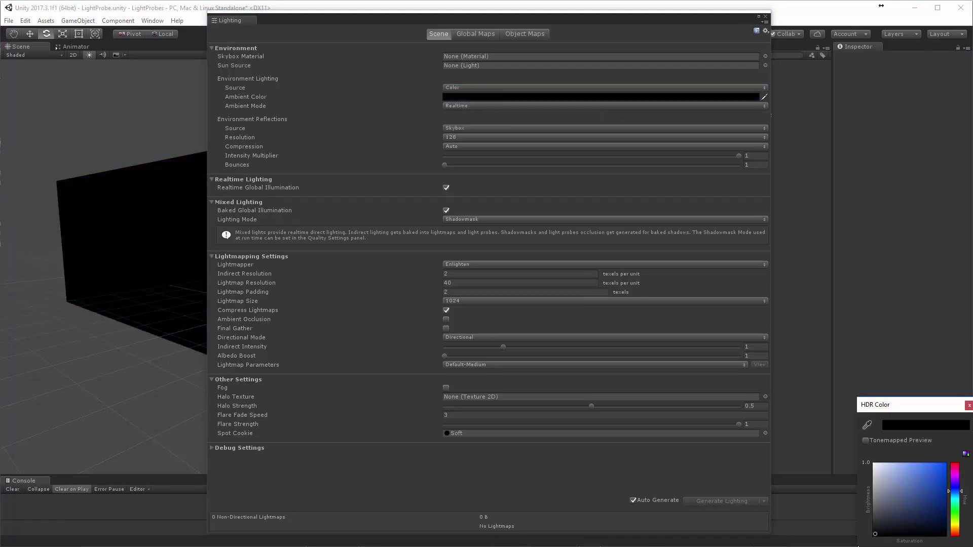
pyautogui.click(968, 405)
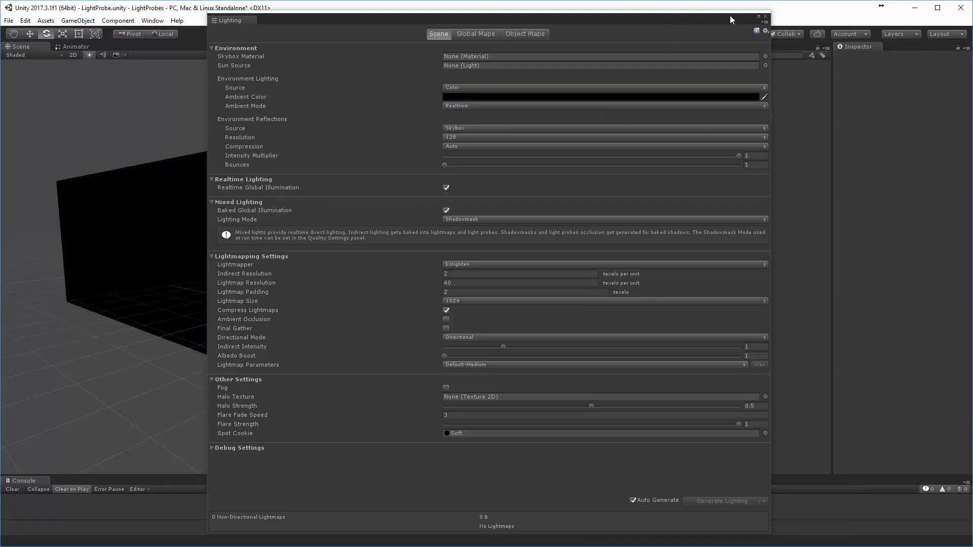
pyautogui.click(765, 19)
# - Switch off scene lighting in the Scene view and inspect the room's wall colours
pyautogui.keyDown('alt'); pyautogui.moveTo(446, 289); pyautogui.dragTo(293, 320); pyautogui.keyUp('alt')
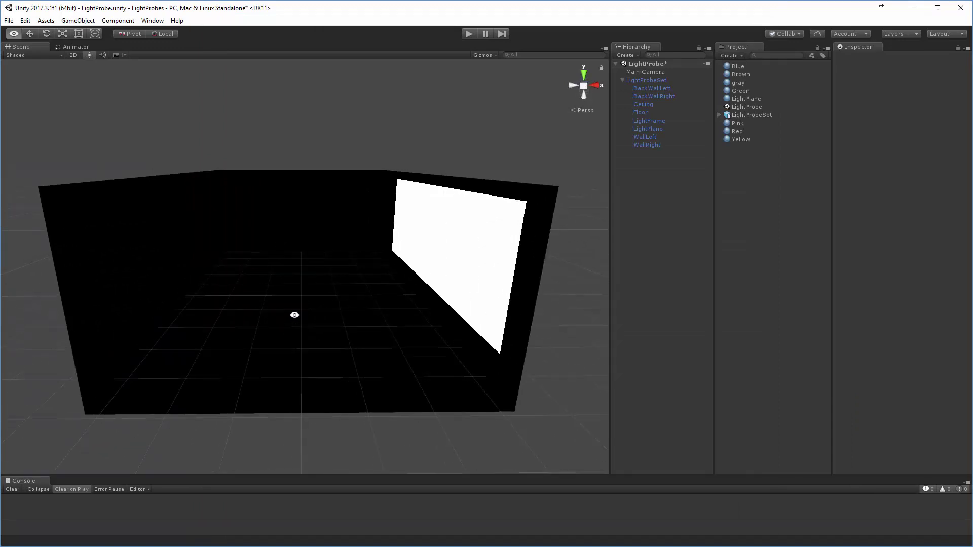
pyautogui.click(89, 55)
pyautogui.keyDown('alt'); pyautogui.moveTo(324, 264); pyautogui.dragTo(712, 213); pyautogui.keyUp('alt')
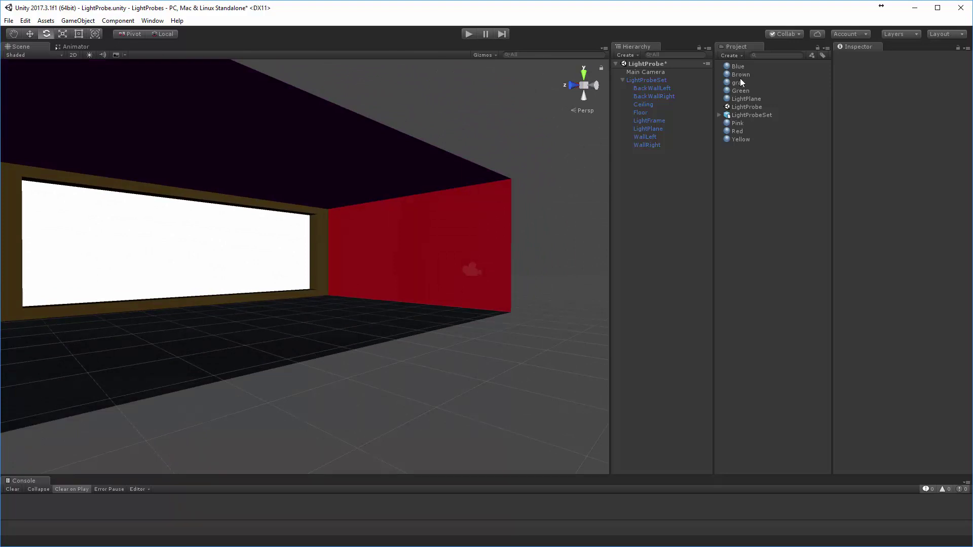
pyautogui.keyDown('alt'); pyautogui.moveTo(353, 231); pyautogui.dragTo(567, 256); pyautogui.keyUp('alt')
# - Select the LightPlane object and reveal its material's emission settings
pyautogui.click(437, 240)
pyautogui.keyDown('alt'); pyautogui.moveTo(437, 240); pyautogui.dragTo(530, 274); pyautogui.keyUp('alt')
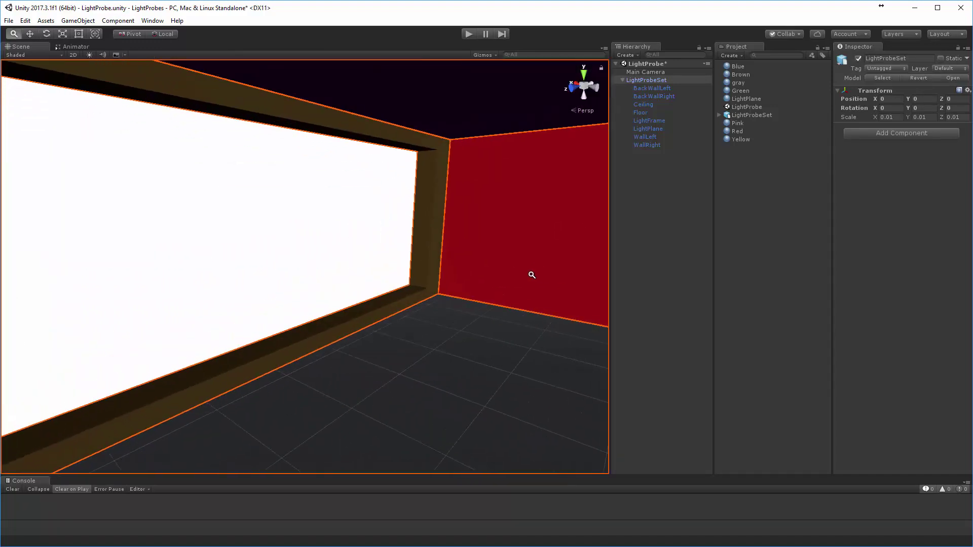
pyautogui.click(279, 226)
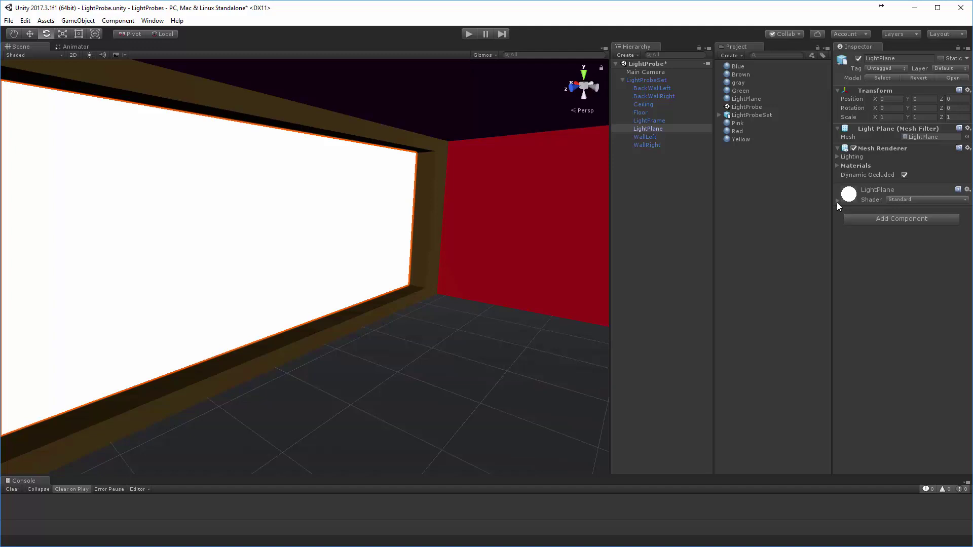
pyautogui.click(837, 201)
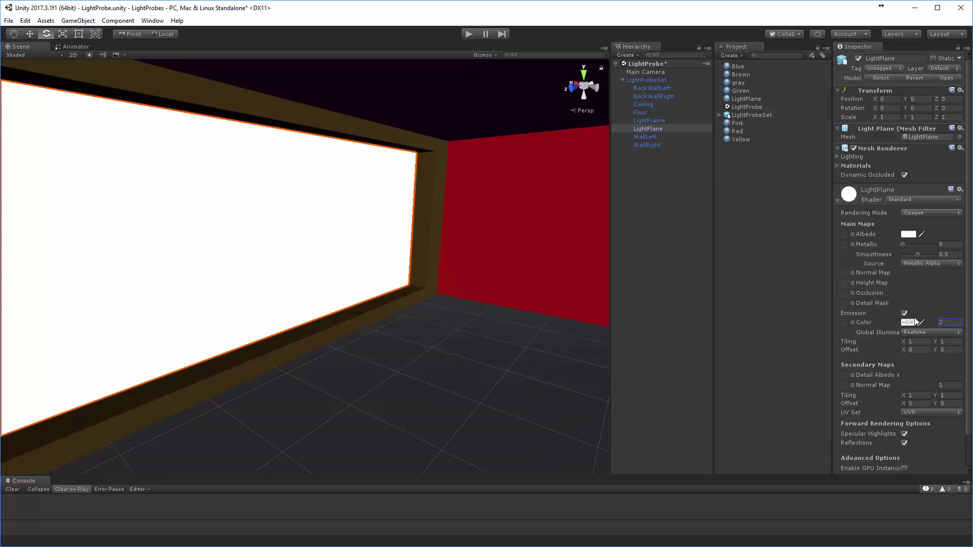
# - Switch scene lighting back on in the Scene view and inspect the room around the LightPlane
pyautogui.keyDown('alt'); pyautogui.moveTo(444, 291); pyautogui.dragTo(243, 281, button='right'); pyautogui.keyUp('alt')
pyautogui.keyDown('alt'); pyautogui.moveTo(243, 281); pyautogui.dragTo(270, 286); pyautogui.keyUp('alt')
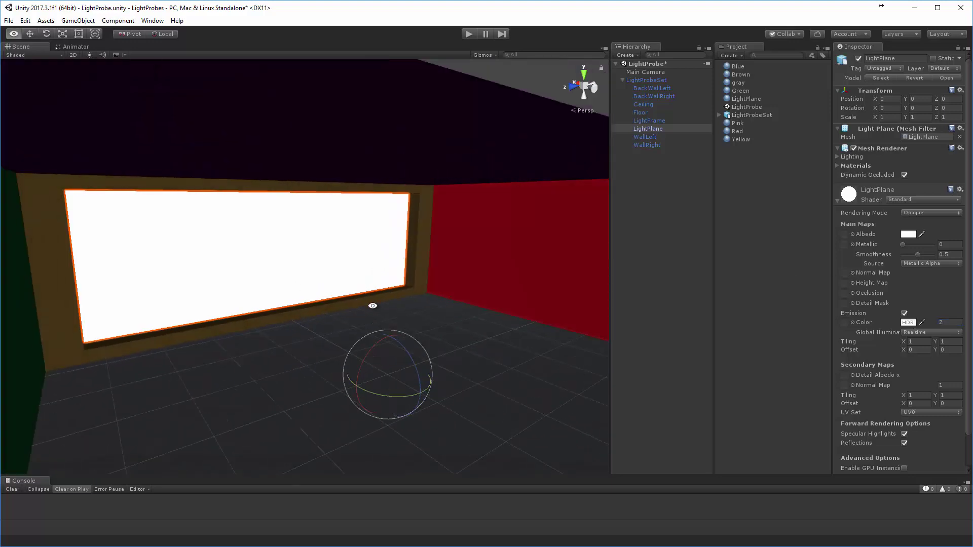
pyautogui.keyDown('alt'); pyautogui.moveTo(393, 299); pyautogui.dragTo(344, 293, button='right'); pyautogui.keyUp('alt')
pyautogui.keyDown('alt'); pyautogui.moveTo(344, 293); pyautogui.dragTo(341, 256, button='middle'); pyautogui.keyUp('alt')
pyautogui.keyDown('alt'); pyautogui.moveTo(341, 256); pyautogui.dragTo(324, 259, button='right'); pyautogui.keyUp('alt')
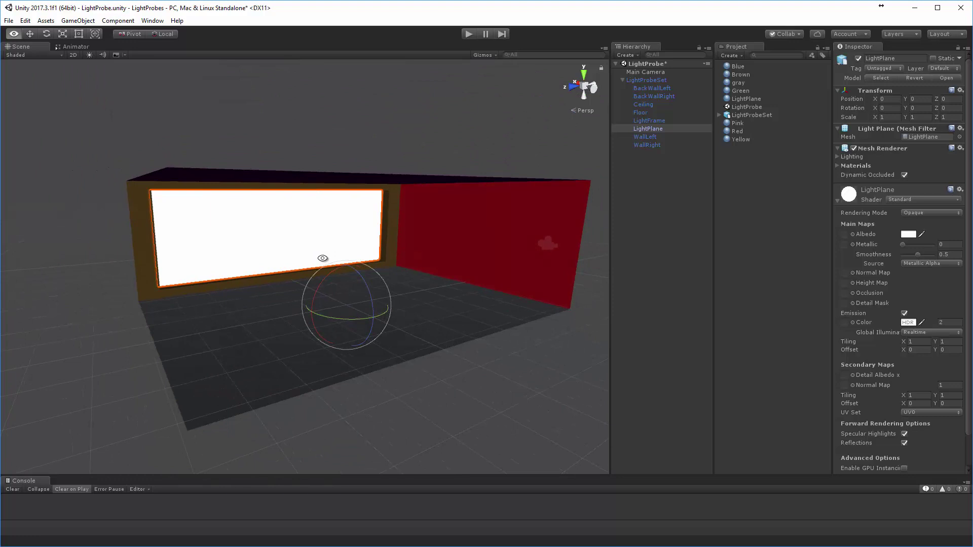
pyautogui.keyDown('alt'); pyautogui.moveTo(323, 259); pyautogui.dragTo(297, 259); pyautogui.keyUp('alt')
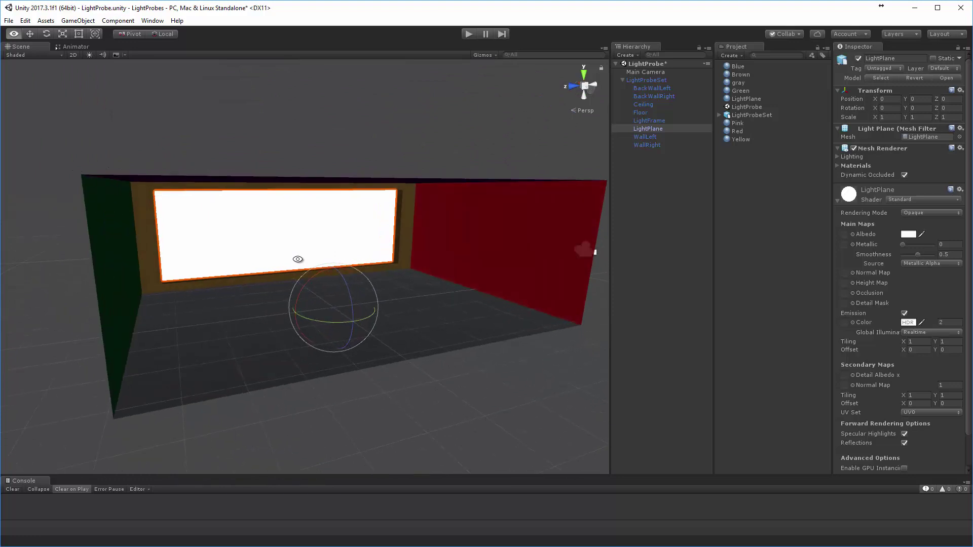
pyautogui.click(89, 56)
pyautogui.keyDown('alt'); pyautogui.moveTo(108, 86); pyautogui.dragTo(144, 190); pyautogui.keyUp('alt')
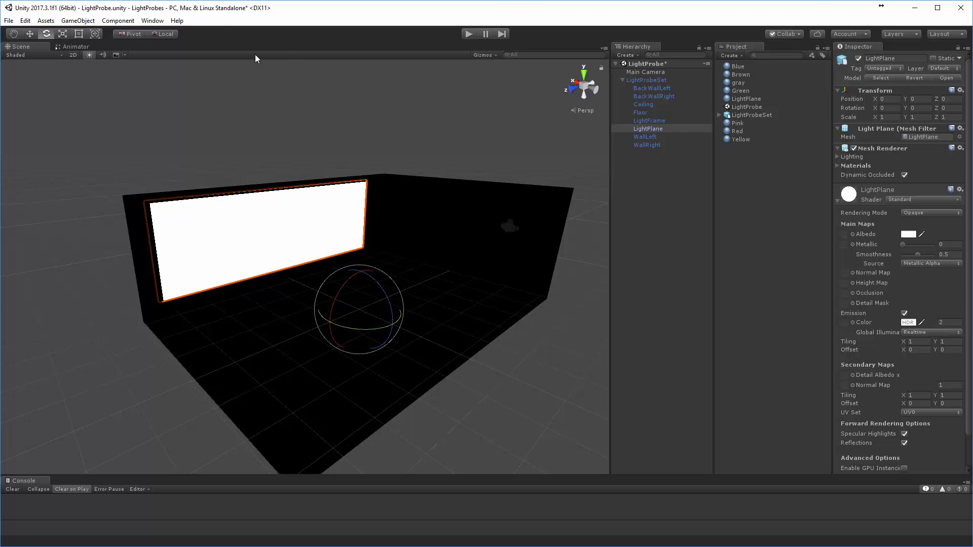
# - Mark LightProbeSet and all its child objects as static
pyautogui.click(648, 79)
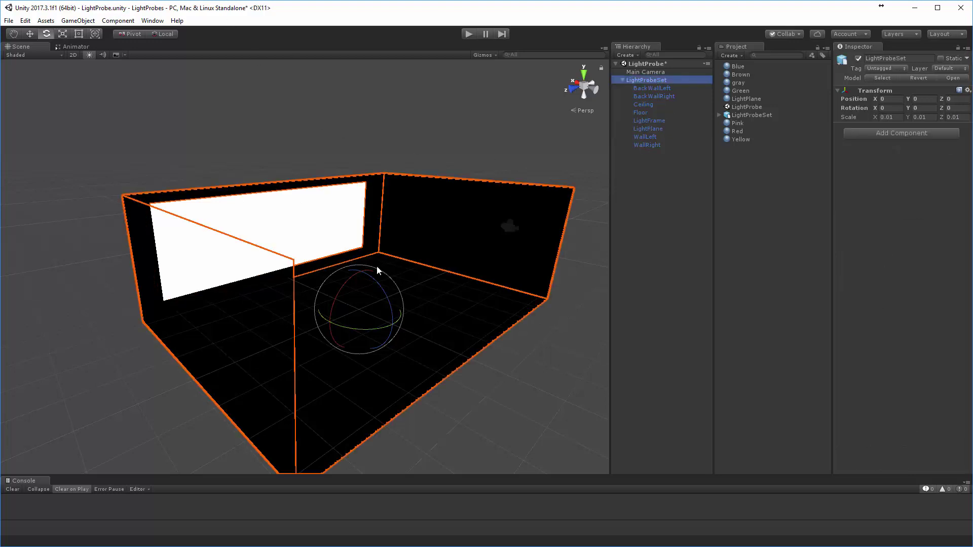
pyautogui.click(940, 59)
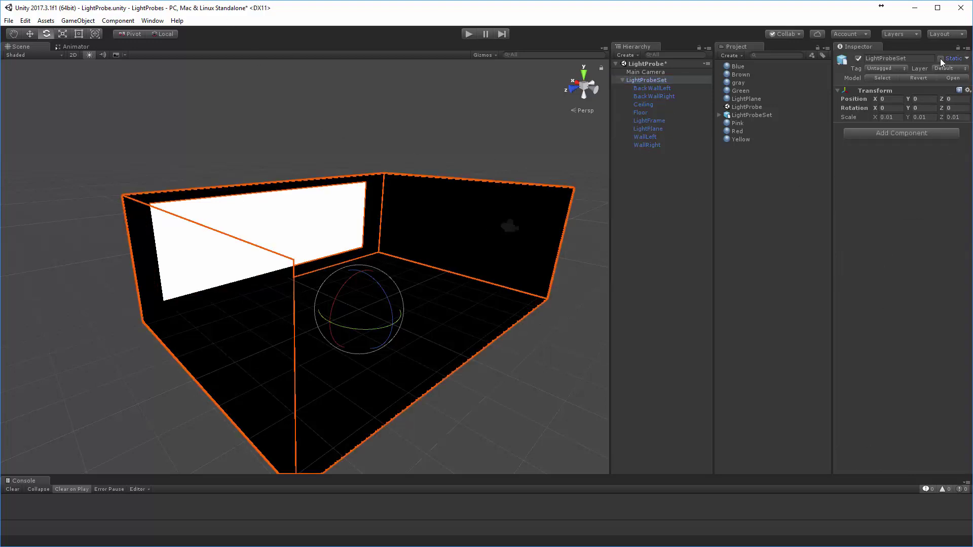
pyautogui.click(453, 301)
# - Review the scene's lighting settings and close them
pyautogui.click(153, 25)
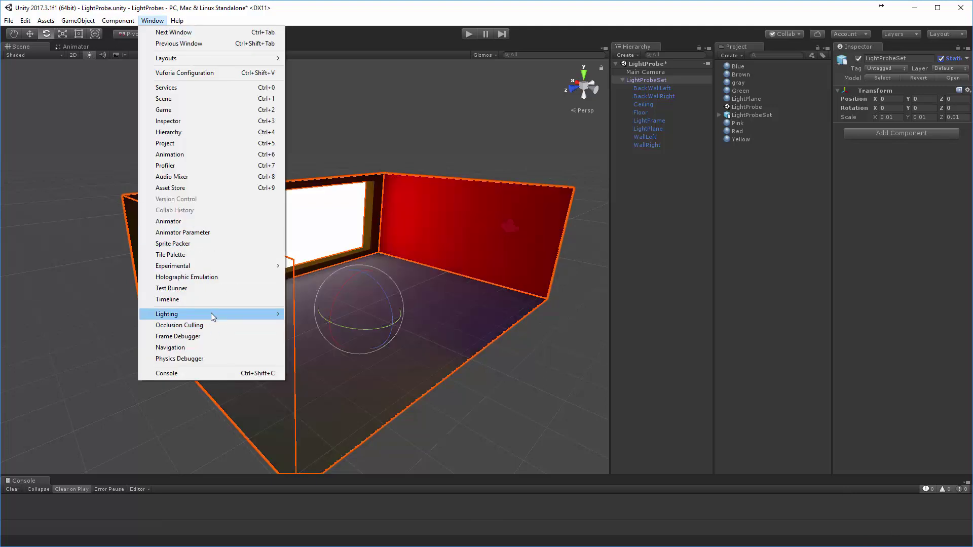
pyautogui.moveTo(211, 313)
pyautogui.click(326, 315)
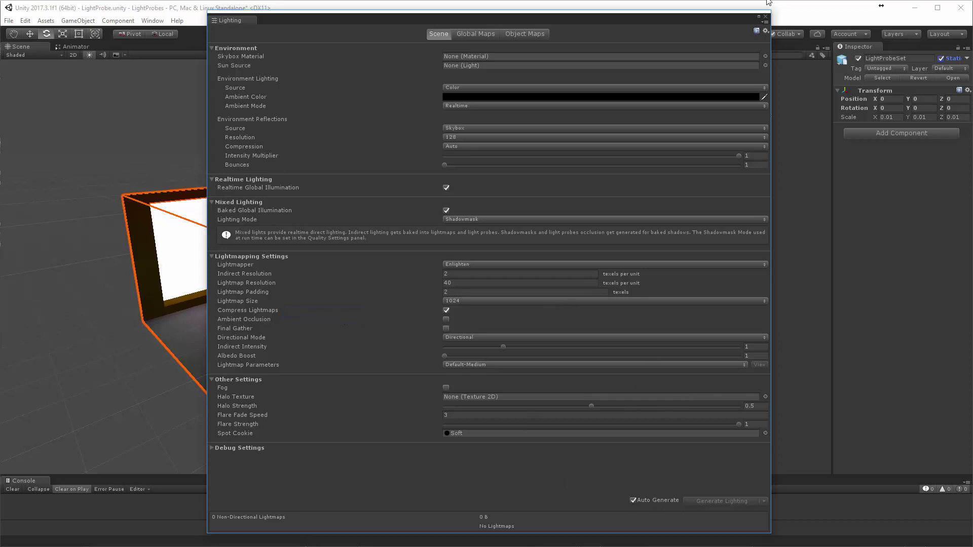
pyautogui.click(765, 17)
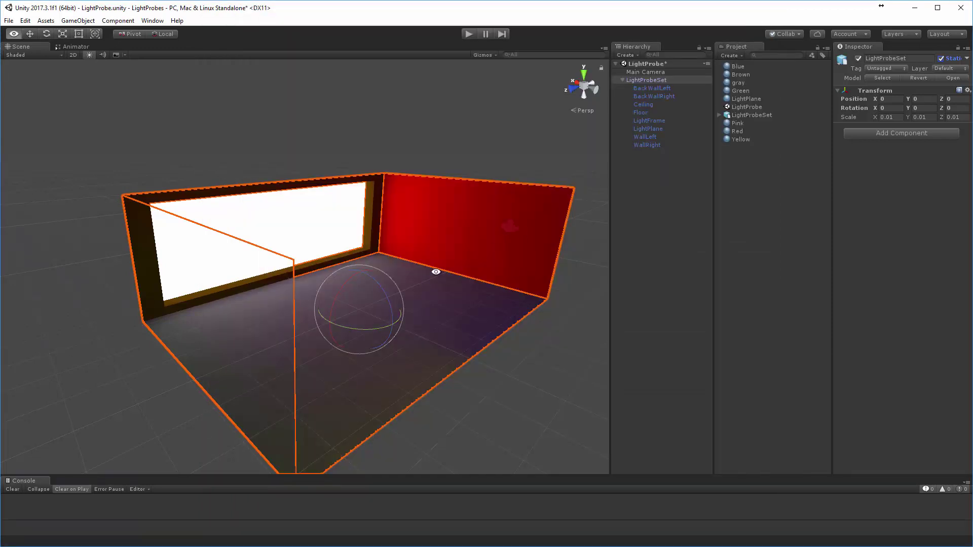
# - Inspect the light falling on the room's walls, ceiling and floor from inside
pyautogui.keyDown('alt'); pyautogui.moveTo(434, 271); pyautogui.dragTo(497, 277); pyautogui.keyUp('alt')
pyautogui.keyDown('alt'); pyautogui.moveTo(392, 390); pyautogui.dragTo(422, 396, button='right'); pyautogui.keyUp('alt')
pyautogui.click(245, 435)
pyautogui.keyDown('alt'); pyautogui.moveTo(399, 383); pyautogui.dragTo(362, 365); pyautogui.keyUp('alt')
pyautogui.keyDown('alt'); pyautogui.moveTo(363, 365); pyautogui.dragTo(606, 365, button='right'); pyautogui.keyUp('alt')
pyautogui.moveTo(483, 316); pyautogui.dragTo(440, 314, button='middle')
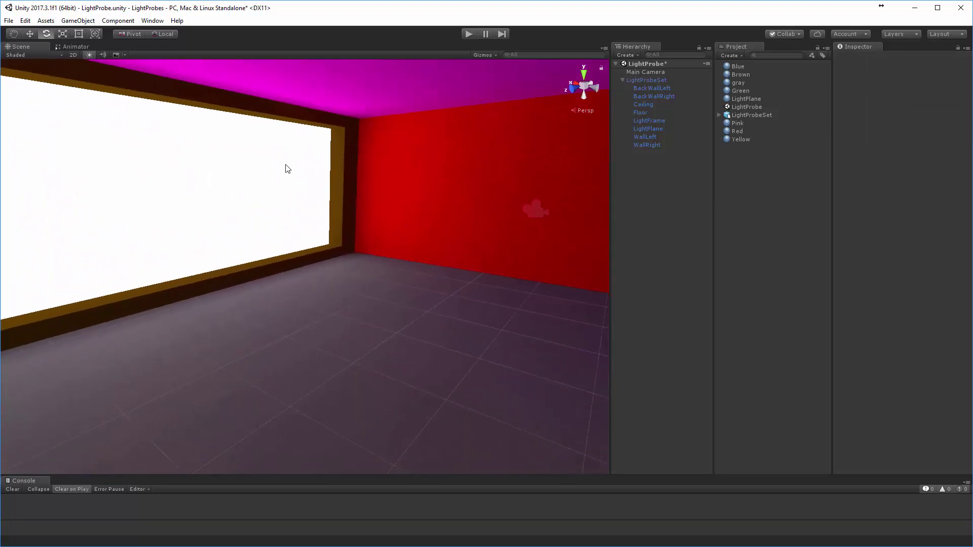
pyautogui.keyDown('alt'); pyautogui.moveTo(408, 191); pyautogui.dragTo(382, 186); pyautogui.keyUp('alt')
pyautogui.keyDown('alt'); pyautogui.moveTo(408, 248); pyautogui.dragTo(426, 278); pyautogui.keyUp('alt')
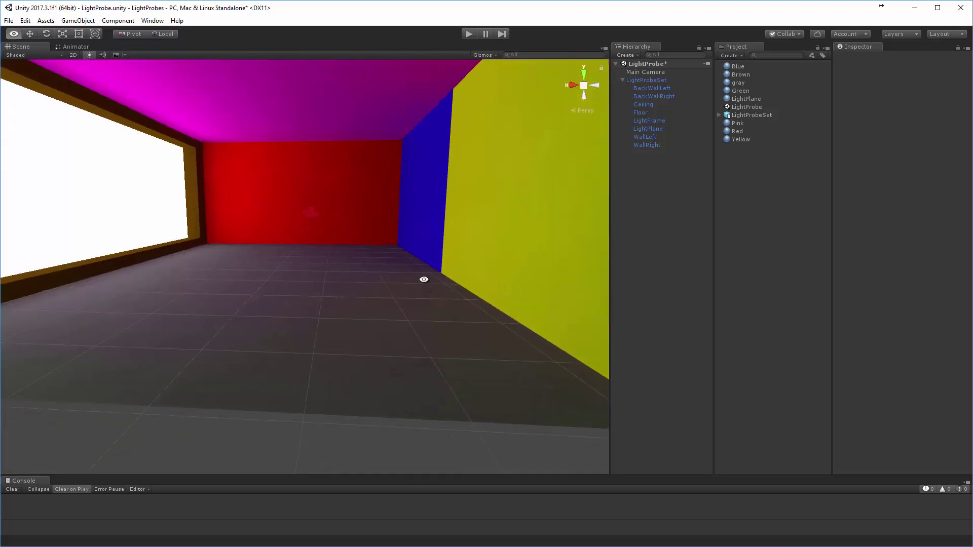
# - Hide the grid in the Scene view
pyautogui.click(493, 54)
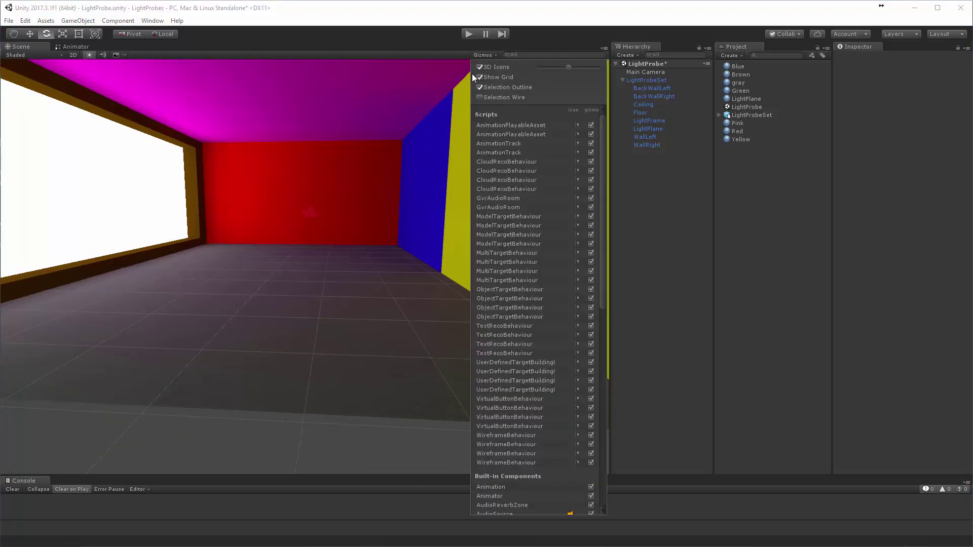
pyautogui.keyDown('alt'); pyautogui.moveTo(582, 258); pyautogui.dragTo(563, 310); pyautogui.keyUp('alt')
pyautogui.press('e')
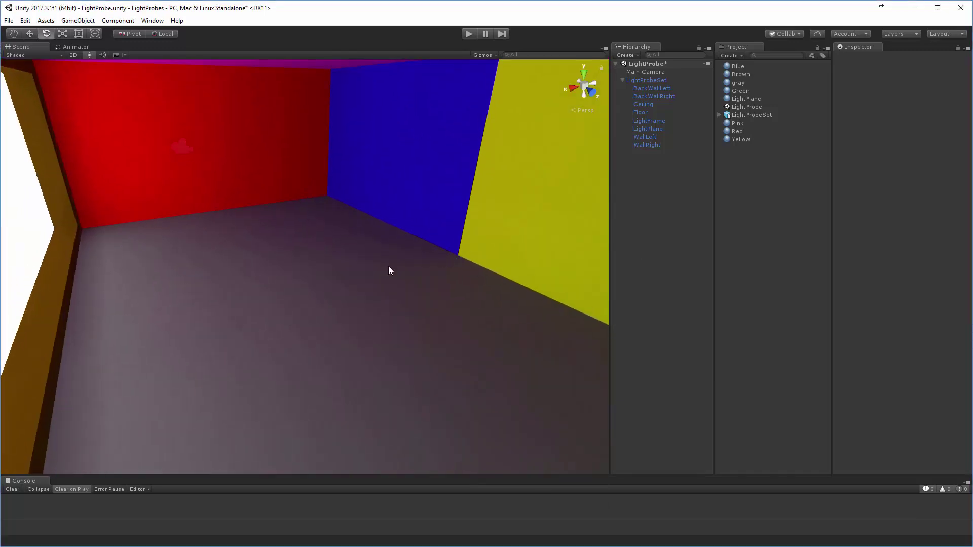
# - Select the Floor and lighten its gray material's albedo color to a light gray
pyautogui.click(499, 230)
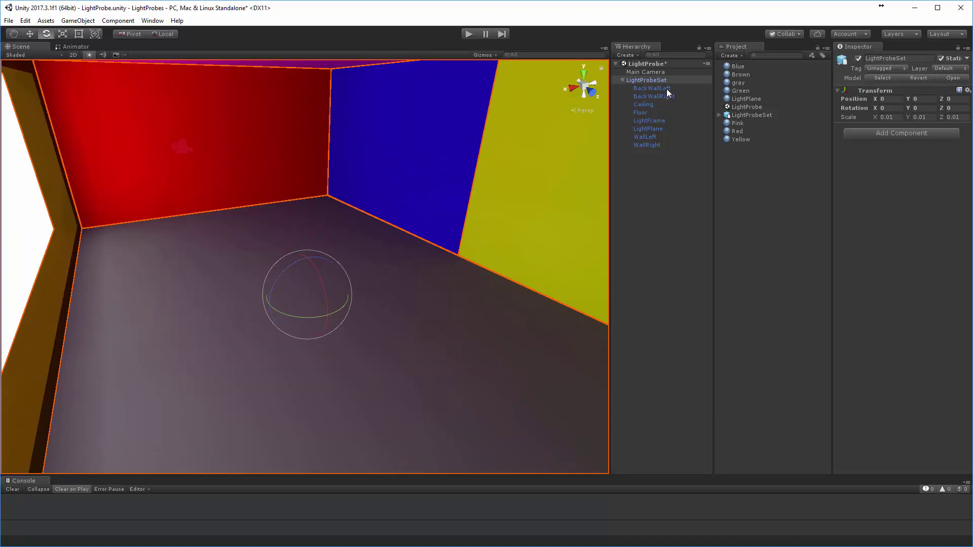
pyautogui.click(643, 113)
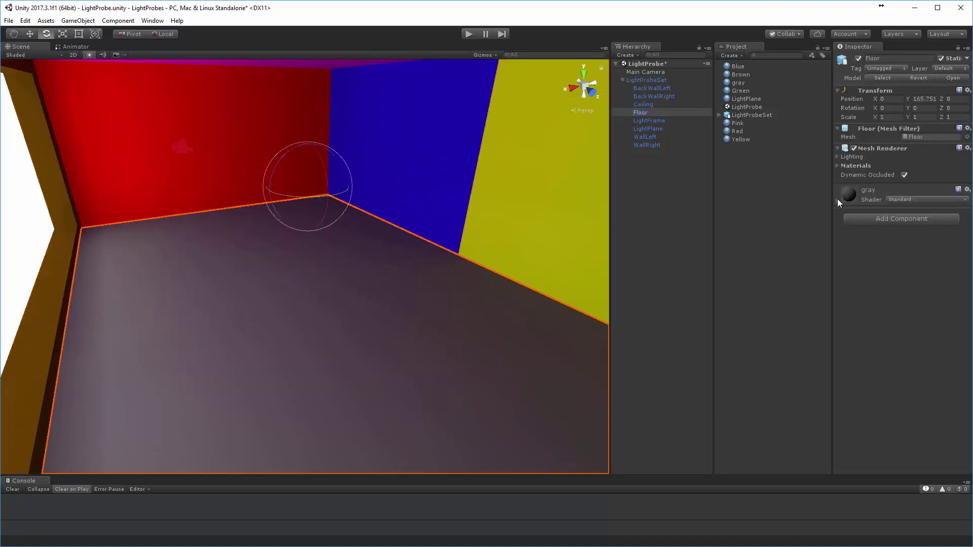
pyautogui.click(908, 234)
pyautogui.moveTo(876, 486); pyautogui.dragTo(870, 470)
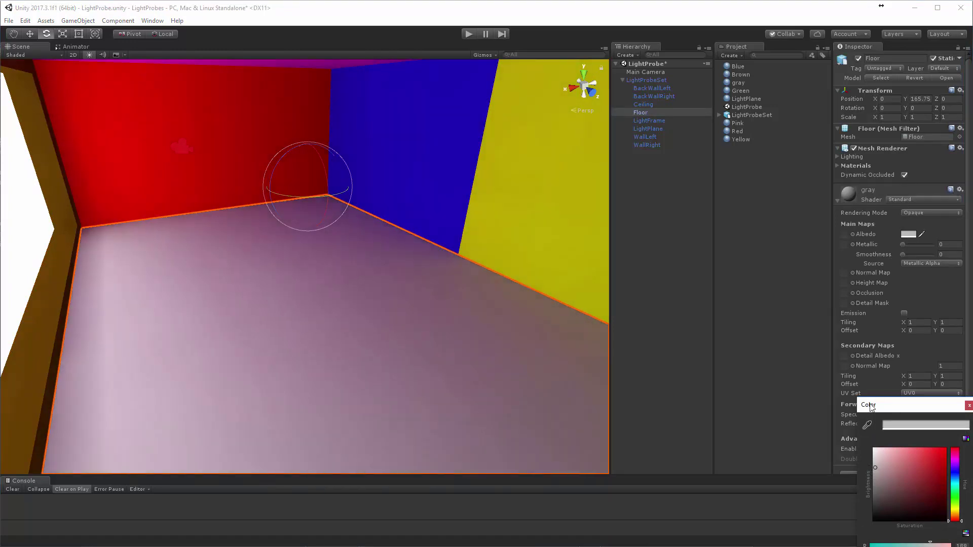
# - Close the color picker and set the LightPlane material's emission brightness to 2.5
pyautogui.click(969, 405)
pyautogui.keyDown('alt'); pyautogui.moveTo(361, 300); pyautogui.dragTo(362, 245); pyautogui.keyUp('alt')
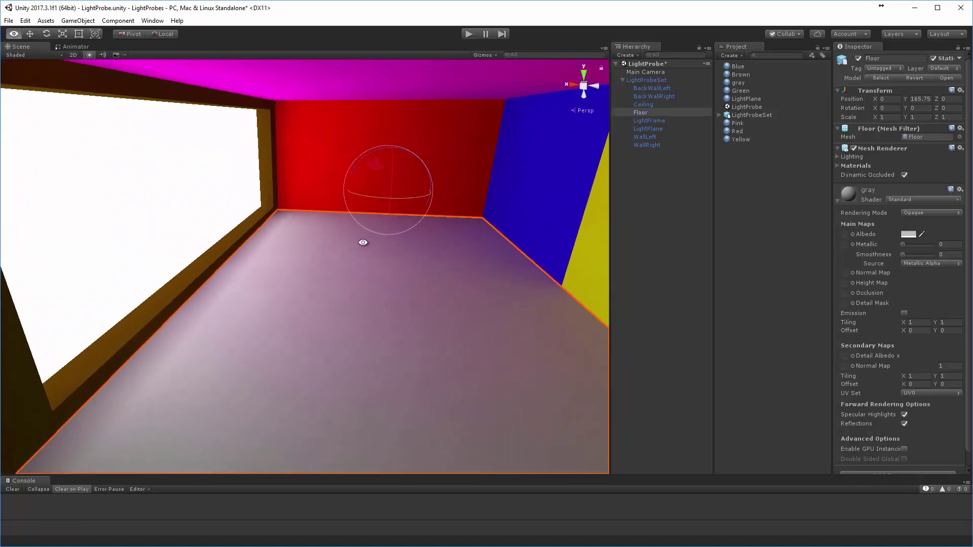
pyautogui.click(656, 130)
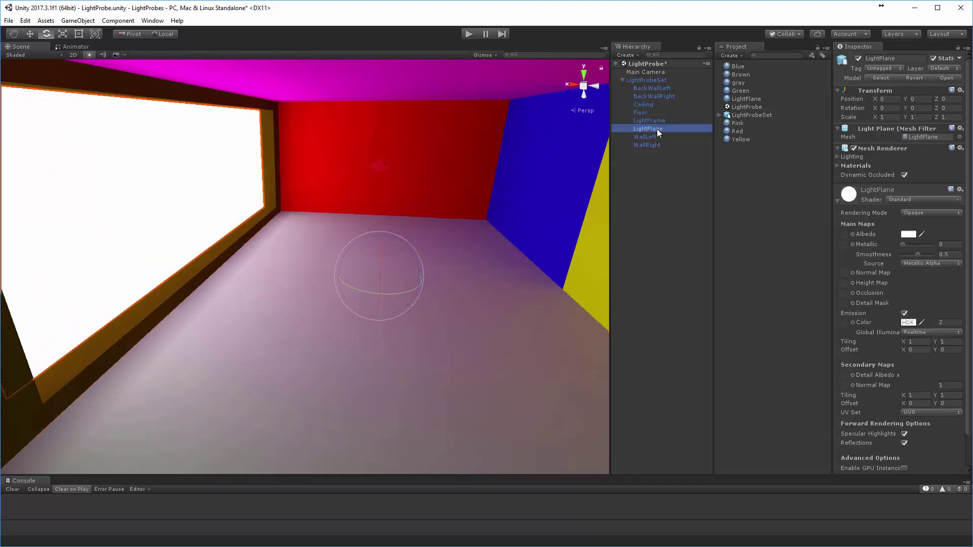
pyautogui.click(947, 323)
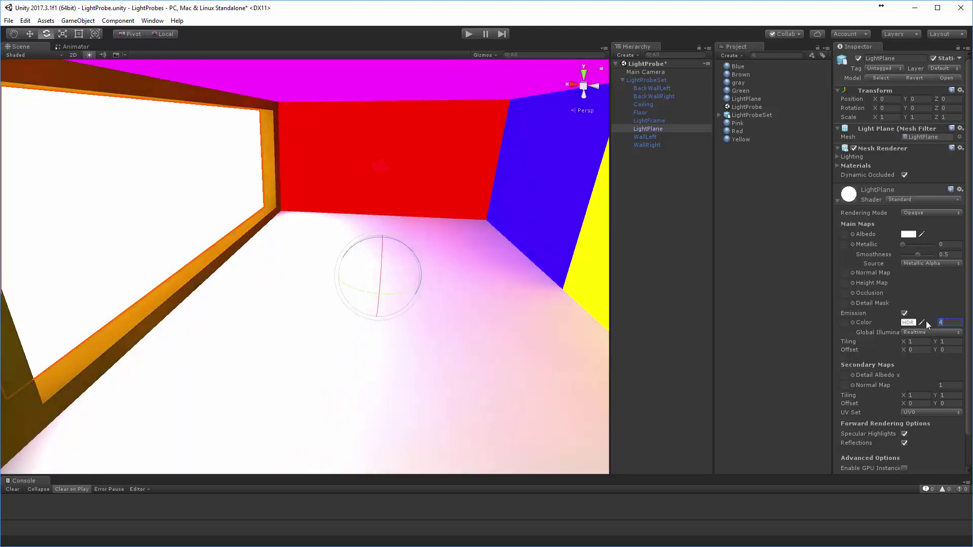
pyautogui.write('3')
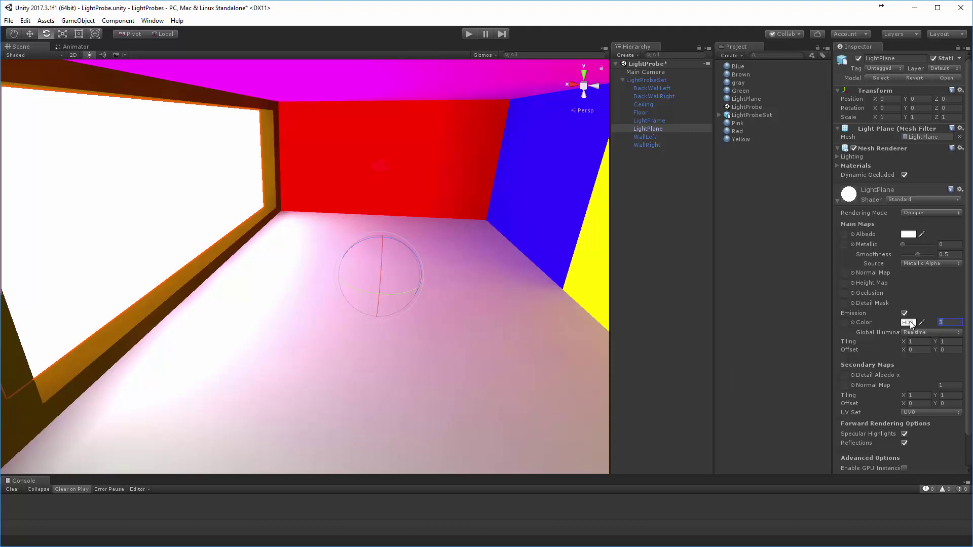
pyautogui.write('2.5')
# - Add a sphere to the scene inside the room
pyautogui.keyDown('alt'); pyautogui.moveTo(557, 320); pyautogui.dragTo(516, 325); pyautogui.keyUp('alt')
pyautogui.keyDown('alt'); pyautogui.moveTo(397, 323); pyautogui.dragTo(415, 281); pyautogui.keyUp('alt')
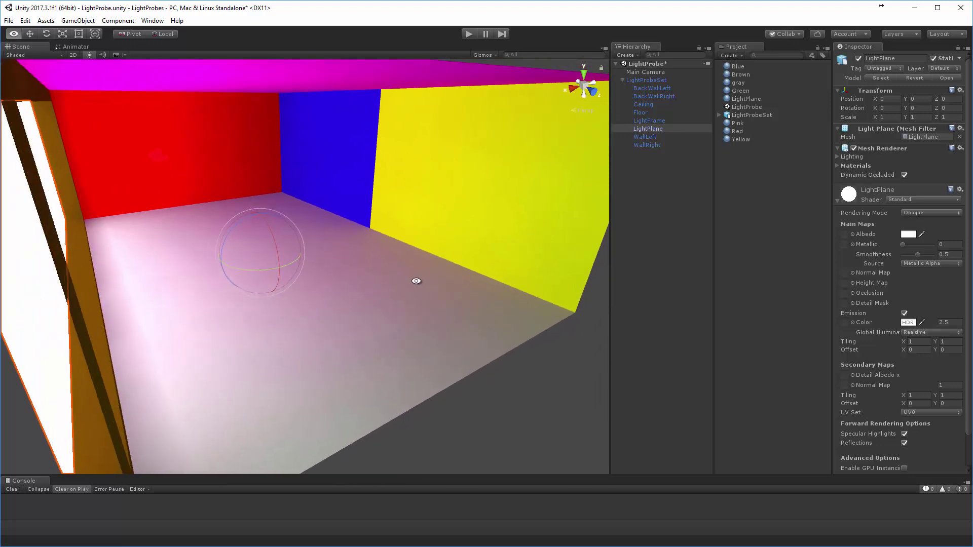
pyautogui.click(78, 20)
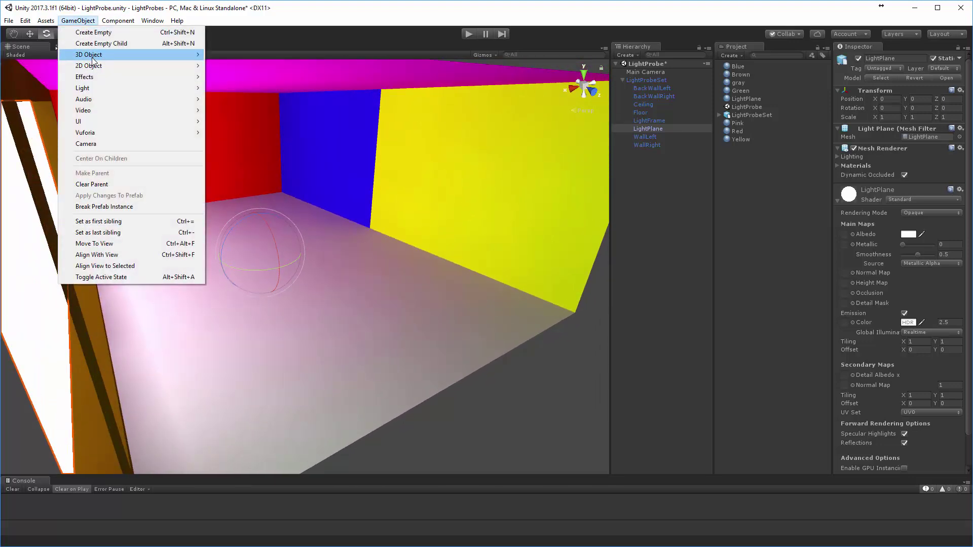
pyautogui.moveTo(147, 57)
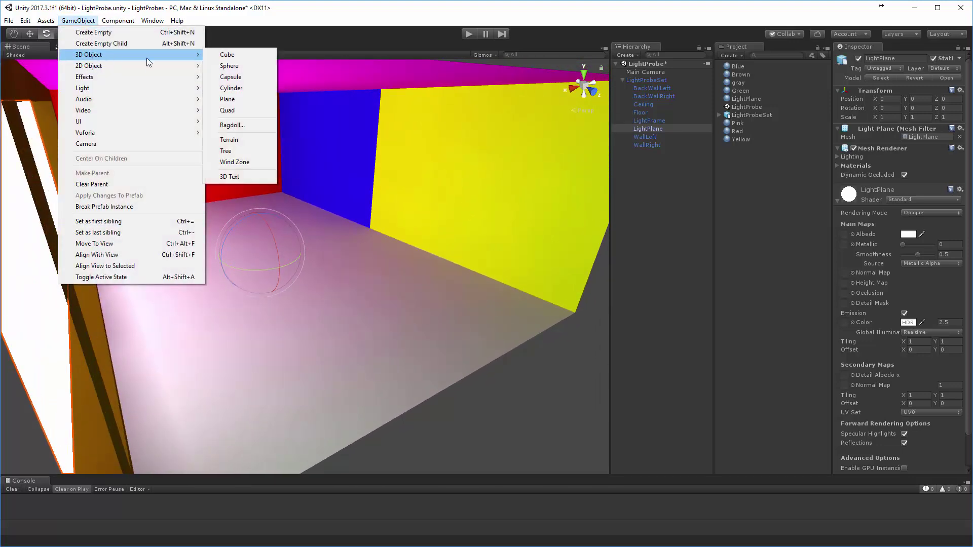
pyautogui.click(229, 66)
# - Move the sphere toward the light plane, to about X 1.36 and Z 1.29
pyautogui.keyDown('alt'); pyautogui.moveTo(320, 203); pyautogui.dragTo(300, 174); pyautogui.keyUp('alt')
pyautogui.press('w')
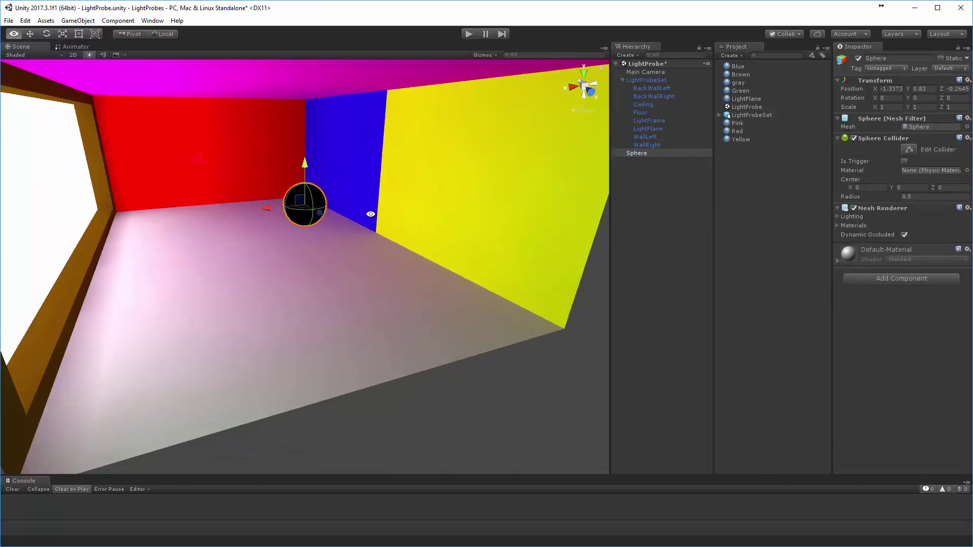
pyautogui.keyDown('alt'); pyautogui.moveTo(372, 214); pyautogui.dragTo(404, 200); pyautogui.keyUp('alt')
pyautogui.moveTo(341, 201); pyautogui.dragTo(215, 222)
pyautogui.moveTo(277, 226); pyautogui.dragTo(140, 234)
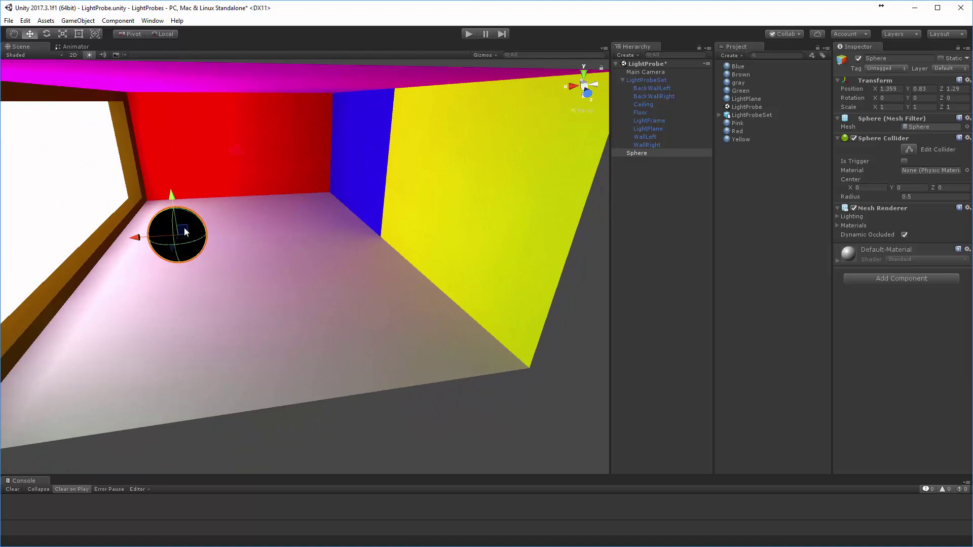
# - Move the sphere along the X axis away from the light plane, to about X 0.005
pyautogui.keyDown('alt'); pyautogui.moveTo(139, 234); pyautogui.dragTo(324, 245, button='right'); pyautogui.keyUp('alt')
pyautogui.keyDown('alt'); pyautogui.moveTo(324, 246); pyautogui.dragTo(660, 267); pyautogui.keyUp('alt')
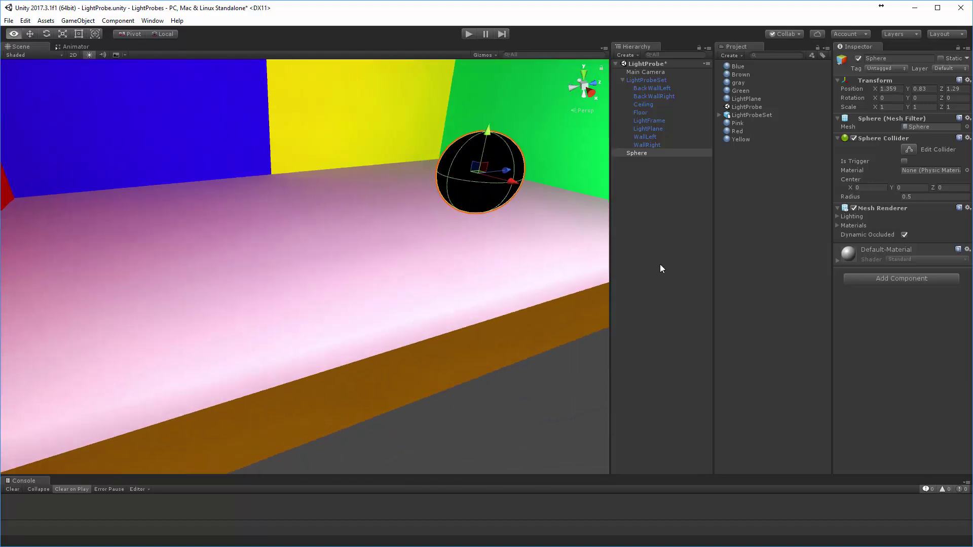
pyautogui.keyDown('alt'); pyautogui.moveTo(603, 259); pyautogui.dragTo(325, 233, button='right'); pyautogui.keyUp('alt')
pyautogui.keyDown('alt'); pyautogui.moveTo(326, 233); pyautogui.dragTo(261, 269); pyautogui.keyUp('alt')
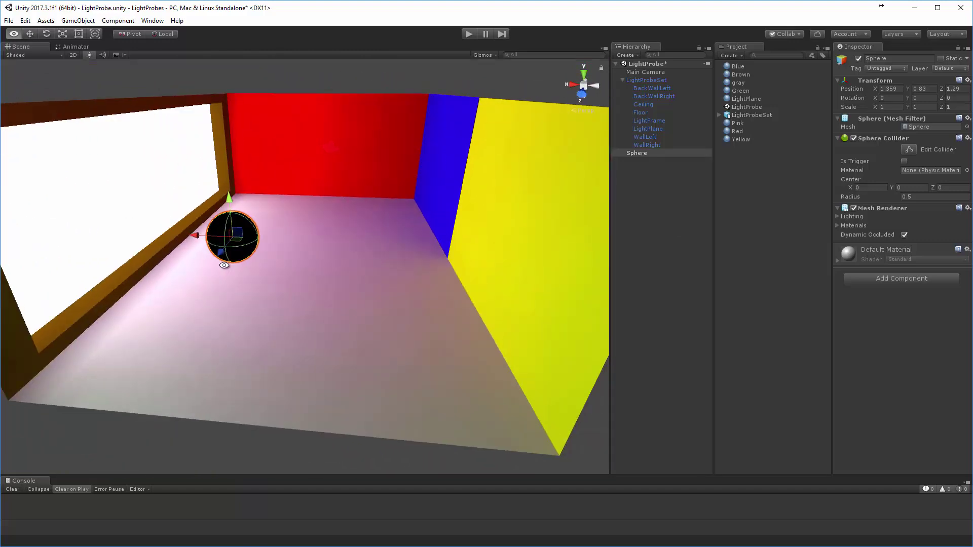
pyautogui.keyDown('alt'); pyautogui.moveTo(224, 265); pyautogui.dragTo(65, 260); pyautogui.keyUp('alt')
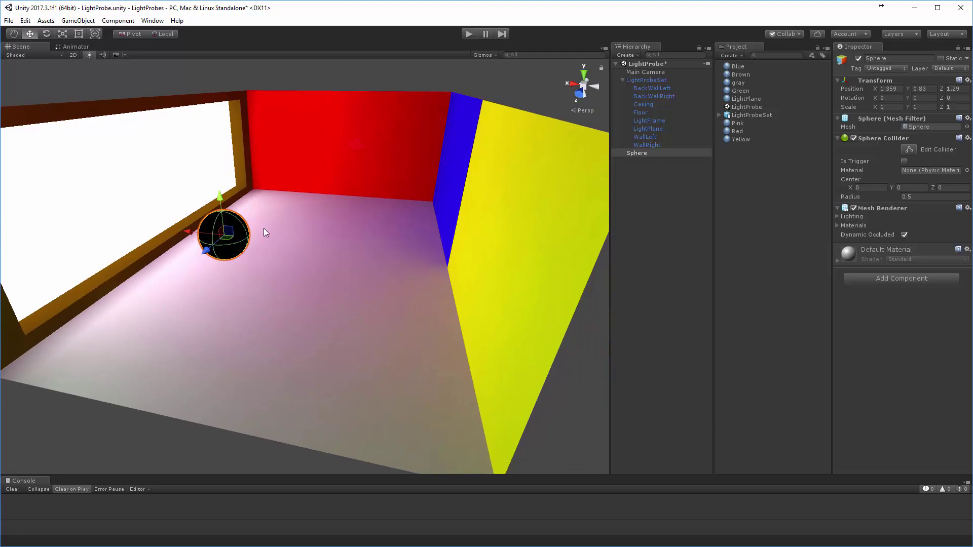
pyautogui.moveTo(185, 233); pyautogui.dragTo(163, 217)
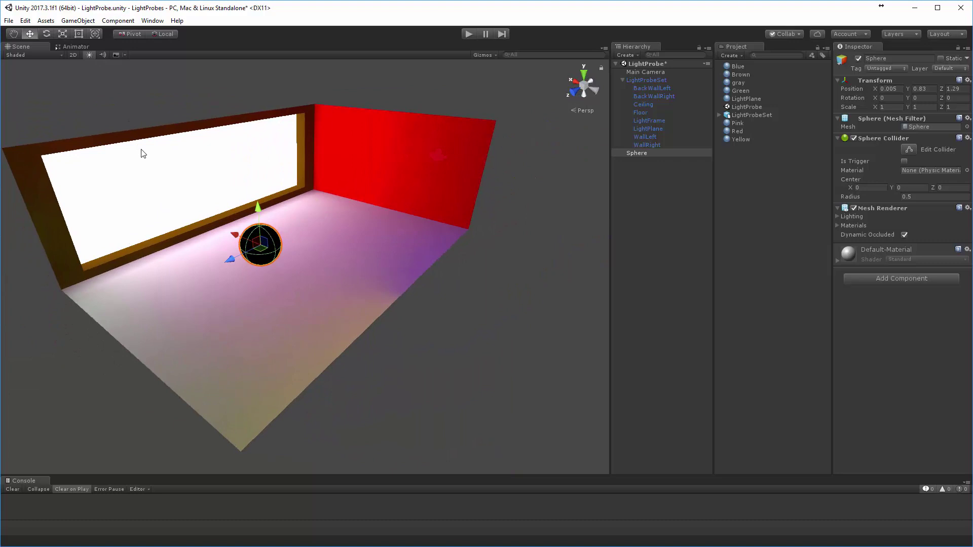
# - Add a Light Probe Group around the sphere
pyautogui.press('f')
pyautogui.scroll(-10, 492, 221)
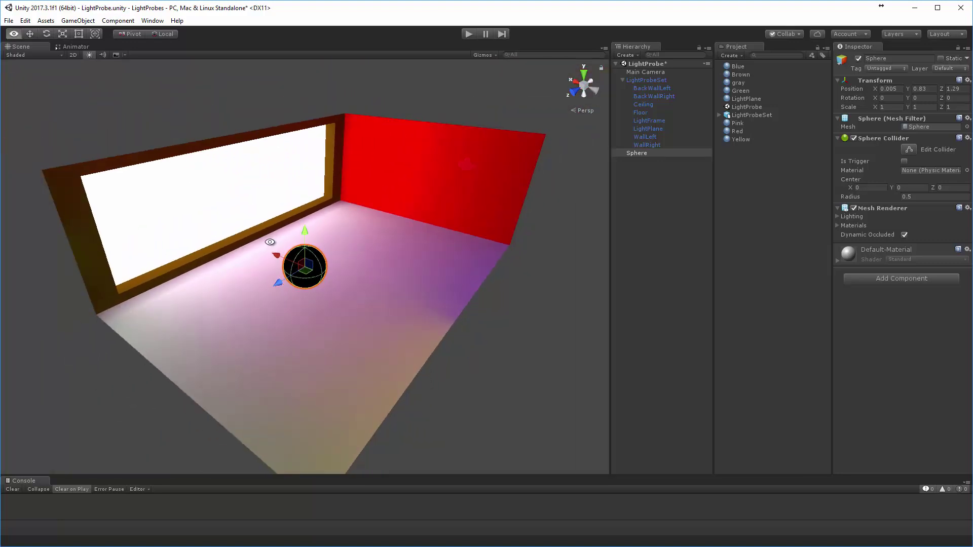
pyautogui.click(46, 21)
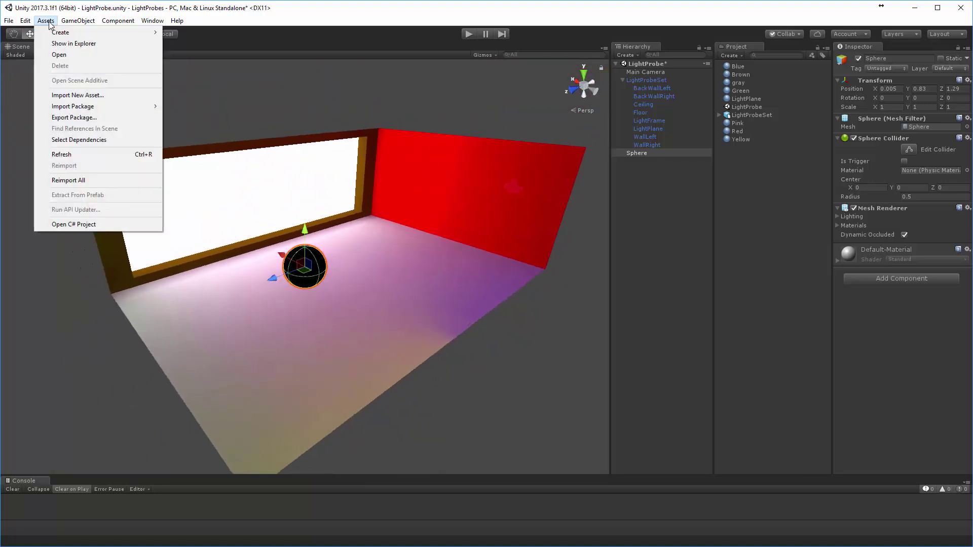
pyautogui.moveTo(78, 21)
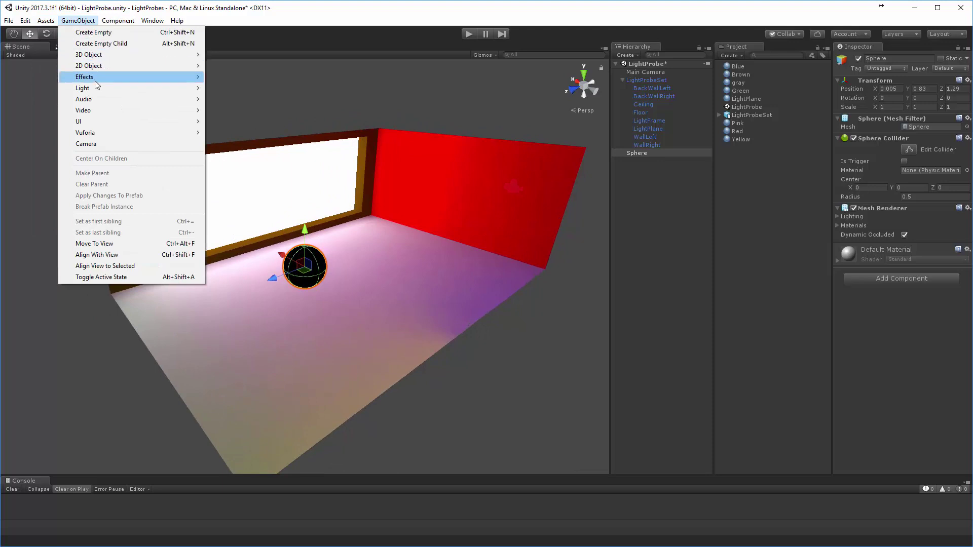
pyautogui.moveTo(97, 89)
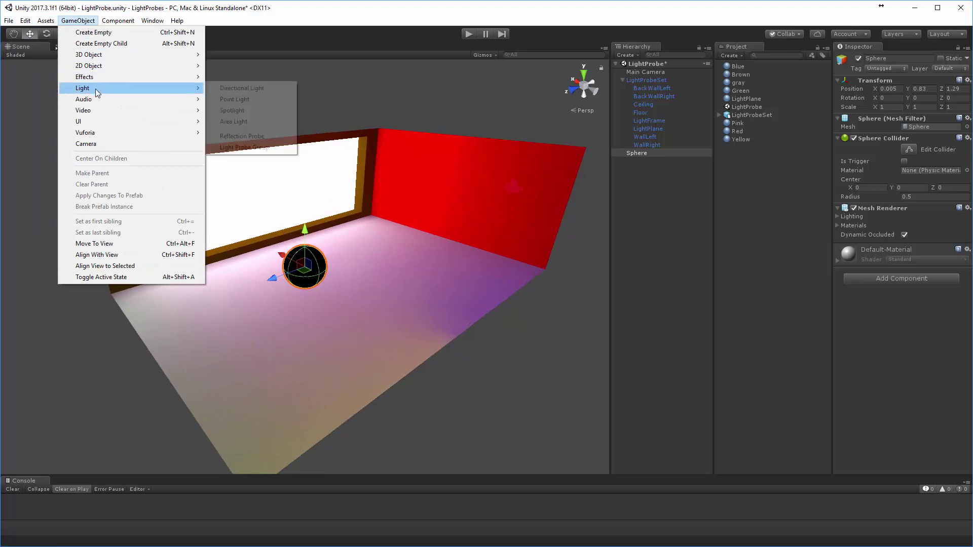
pyautogui.click(246, 148)
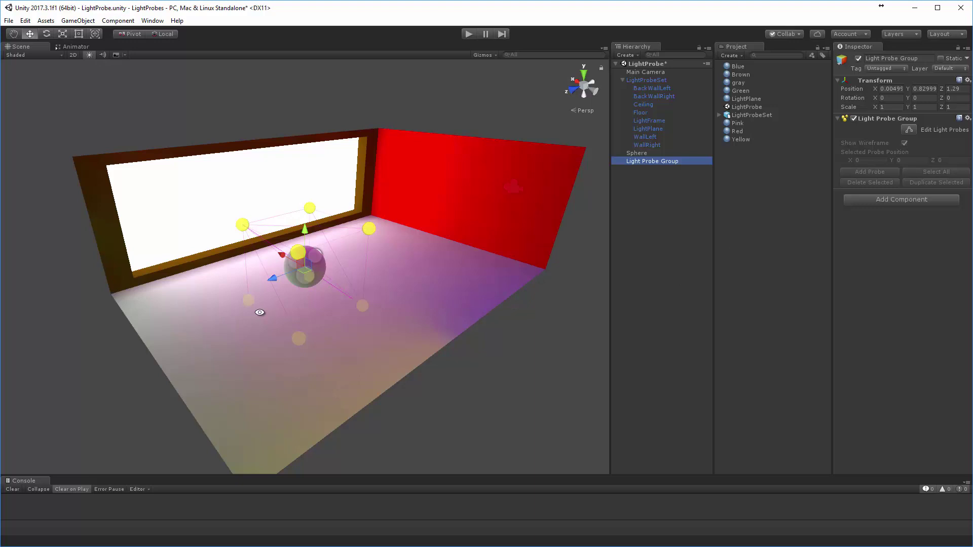
# - Turn on editing of the individual probes in the Light Probe Group
pyautogui.keyDown('alt'); pyautogui.moveTo(260, 312); pyautogui.dragTo(358, 261); pyautogui.keyUp('alt')
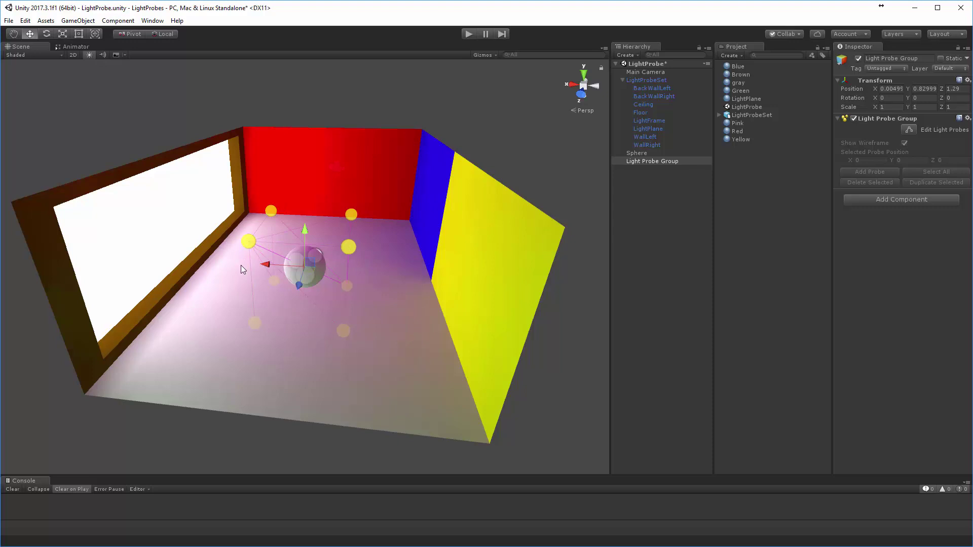
pyautogui.keyDown('alt'); pyautogui.moveTo(307, 293); pyautogui.dragTo(505, 297, button='right'); pyautogui.keyUp('alt')
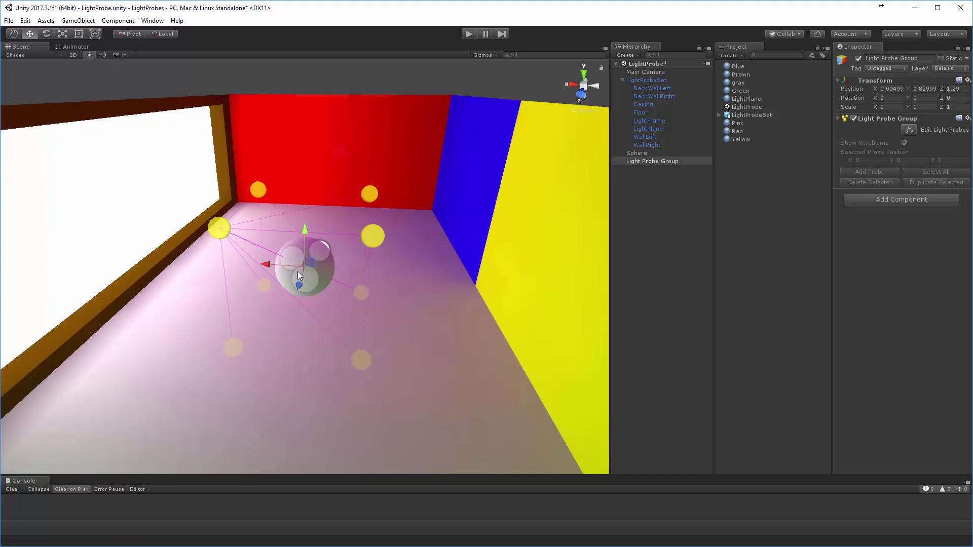
pyautogui.keyDown('alt'); pyautogui.moveTo(357, 287); pyautogui.dragTo(196, 269, button='right'); pyautogui.keyUp('alt')
pyautogui.keyDown('alt'); pyautogui.moveTo(369, 297); pyautogui.dragTo(267, 227); pyautogui.keyUp('alt')
pyautogui.keyDown('alt'); pyautogui.moveTo(339, 345); pyautogui.dragTo(426, 296); pyautogui.keyUp('alt')
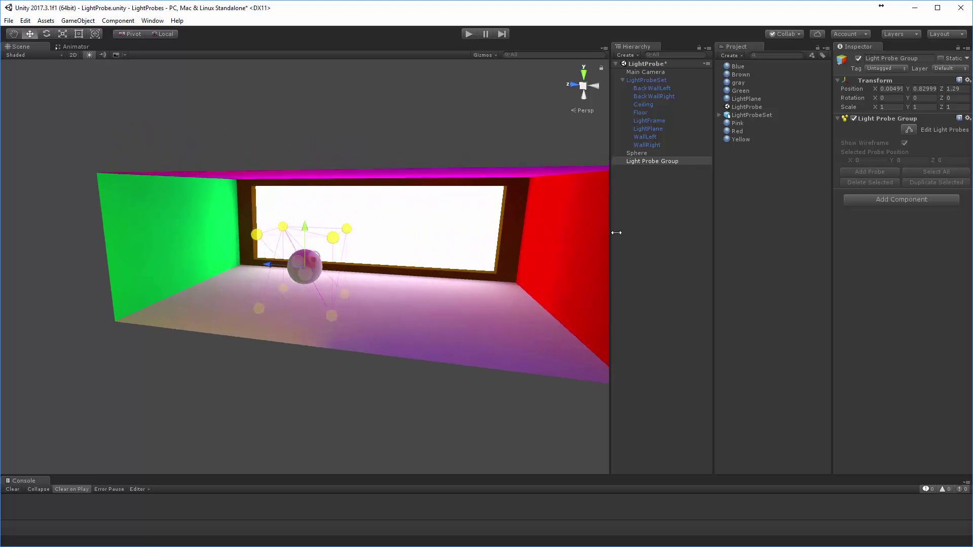
pyautogui.click(910, 131)
pyautogui.keyDown('alt'); pyautogui.moveTo(418, 289); pyautogui.dragTo(296, 248); pyautogui.keyUp('alt')
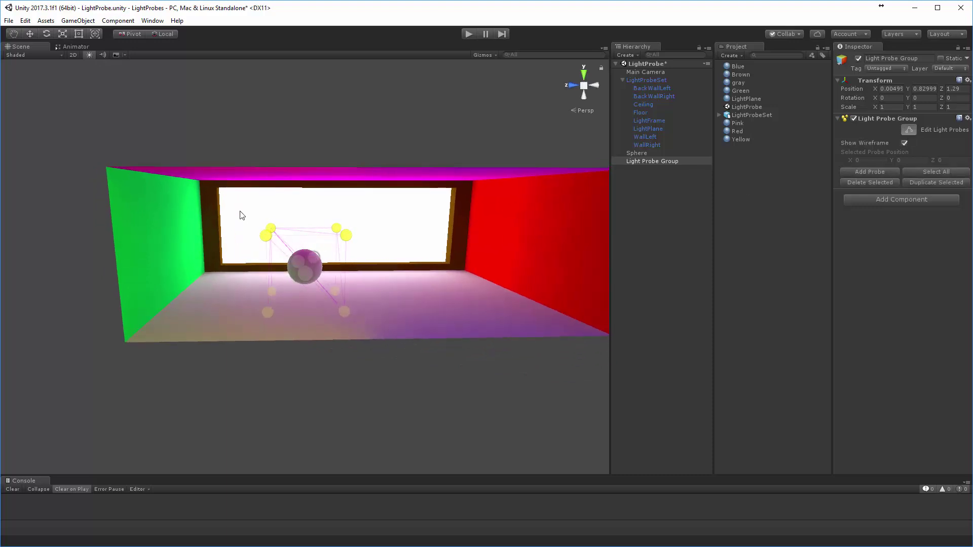
# - Spread the light probes along the room, moving the green-side four to Z about 3.42 and the red-side four to Z about -6.09
pyautogui.click(266, 235)
pyautogui.keyDown('alt'); pyautogui.moveTo(283, 345); pyautogui.dragTo(329, 337); pyautogui.keyUp('alt')
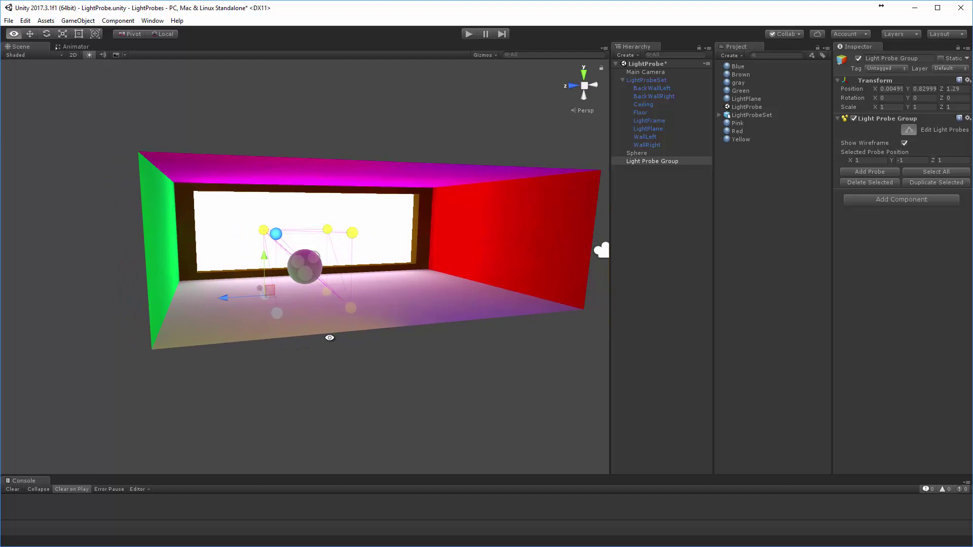
pyautogui.keyDown('alt'); pyautogui.moveTo(329, 337); pyautogui.dragTo(810, 375, button='right'); pyautogui.keyUp('alt')
pyautogui.keyDown('alt'); pyautogui.moveTo(320, 348); pyautogui.dragTo(334, 348); pyautogui.keyUp('alt')
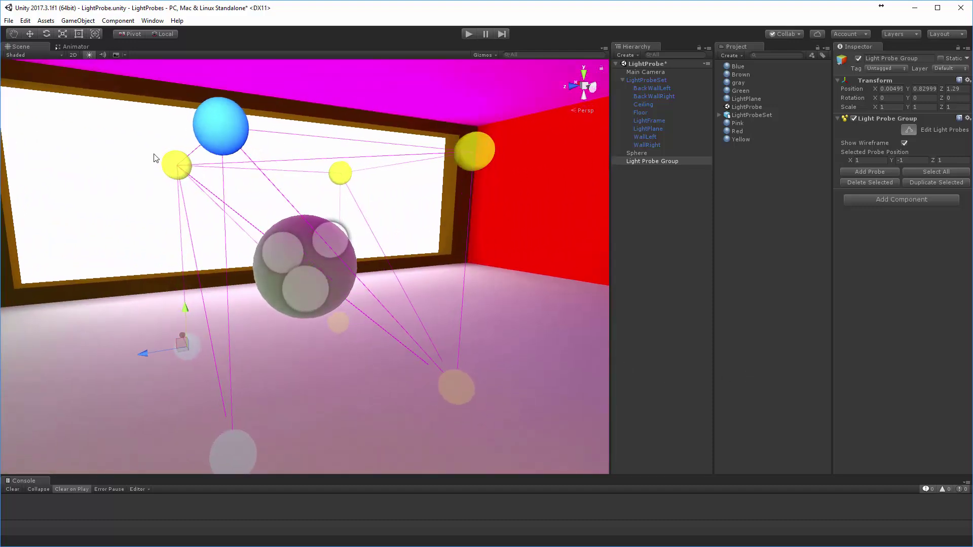
pyautogui.click(170, 167)
pyautogui.keyDown('alt'); pyautogui.moveTo(193, 356); pyautogui.dragTo(204, 373); pyautogui.keyUp('alt')
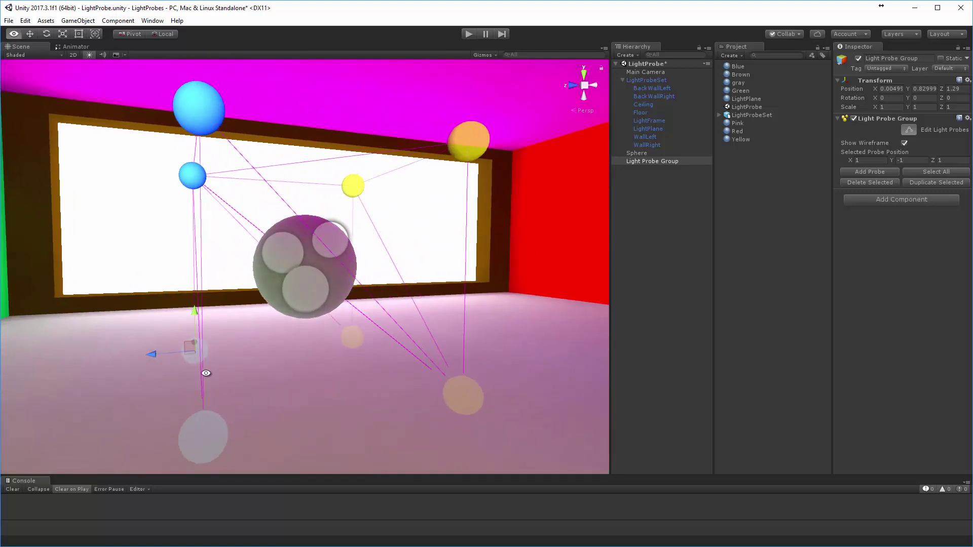
pyautogui.keyDown('alt'); pyautogui.moveTo(204, 373); pyautogui.dragTo(169, 322, button='right'); pyautogui.keyUp('alt')
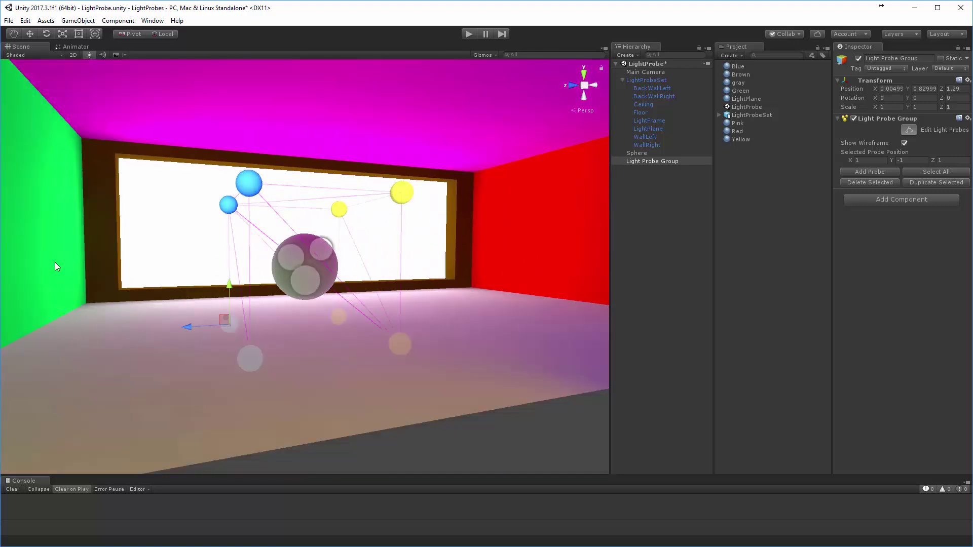
pyautogui.keyDown('alt'); pyautogui.moveTo(583, 165); pyautogui.dragTo(657, 211); pyautogui.keyUp('alt')
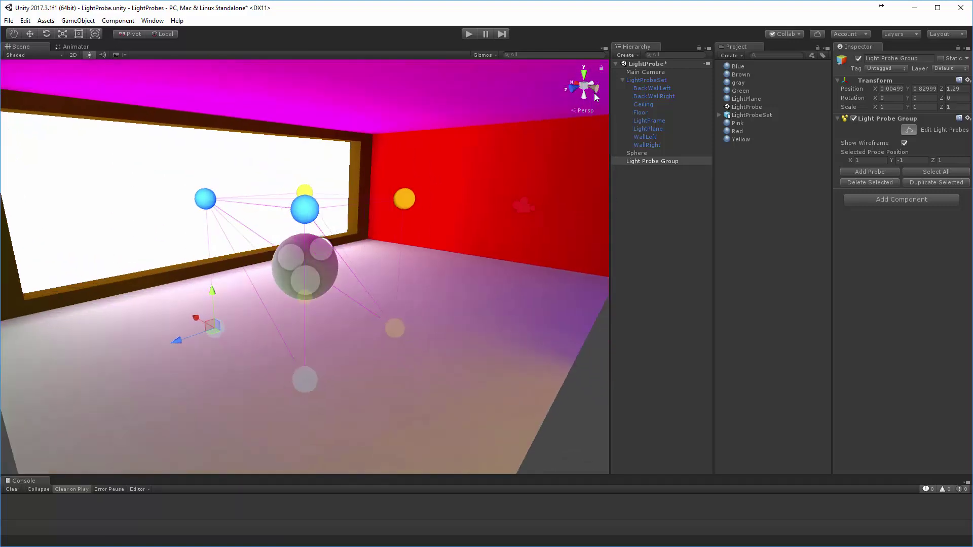
pyautogui.click(595, 92)
pyautogui.click(584, 86)
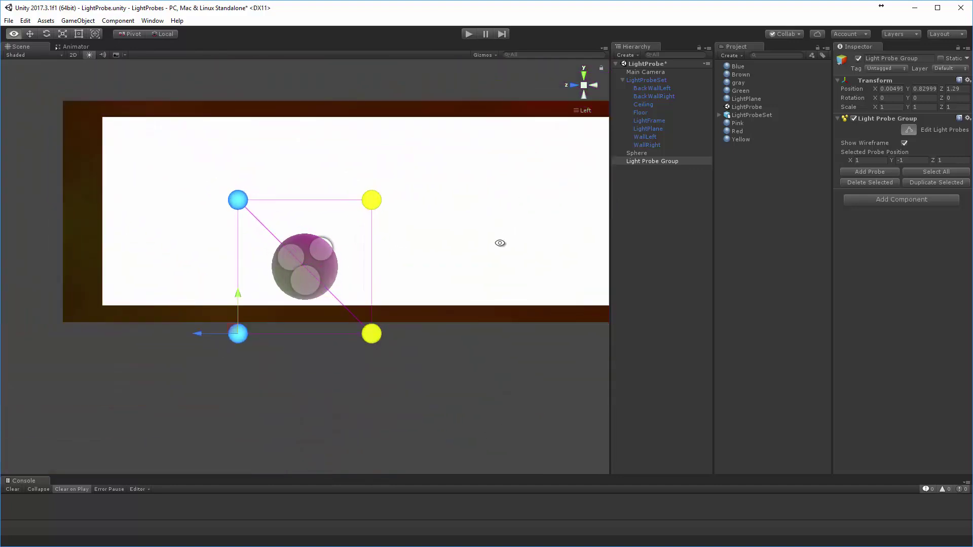
pyautogui.keyDown('alt'); pyautogui.moveTo(499, 243); pyautogui.dragTo(205, 247, button='right'); pyautogui.keyUp('alt')
pyautogui.scroll(-1, 204, 247)
pyautogui.moveTo(223, 315); pyautogui.dragTo(113, 290)
pyautogui.moveTo(408, 349); pyautogui.dragTo(327, 177)
pyautogui.moveTo(329, 226); pyautogui.dragTo(532, 241)
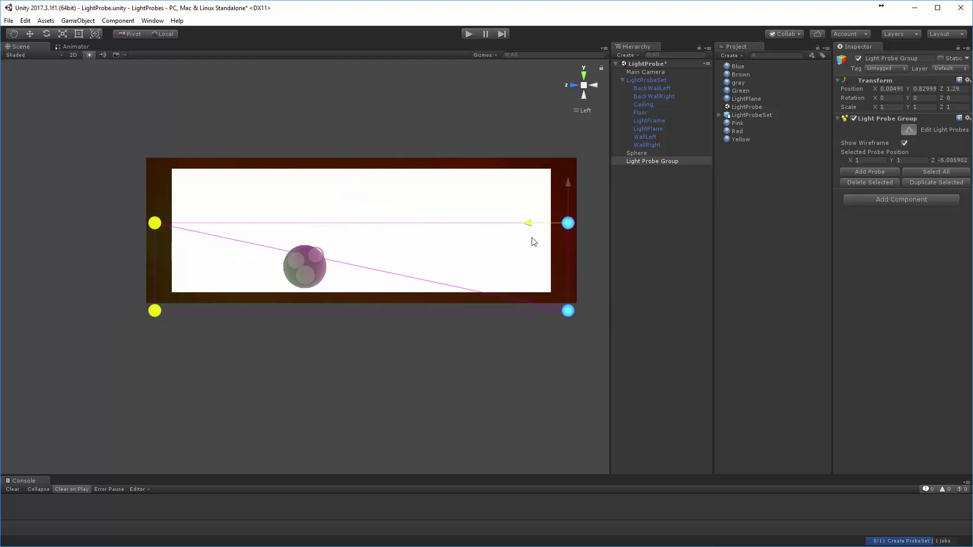
# - Raise the upper light probes to about Y 2.31 and the lower ones to about Y -0.59
pyautogui.moveTo(107, 199); pyautogui.dragTo(589, 264)
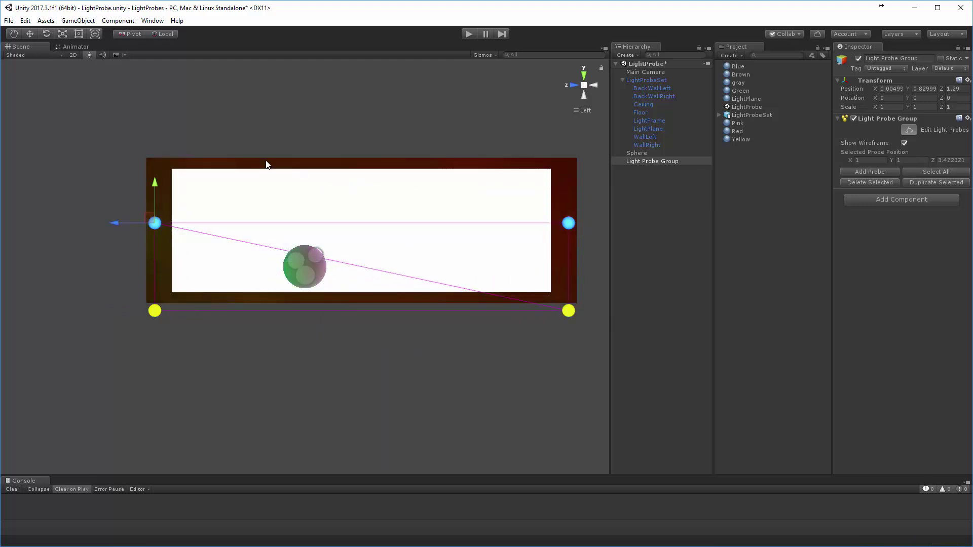
pyautogui.moveTo(153, 177); pyautogui.dragTo(152, 120)
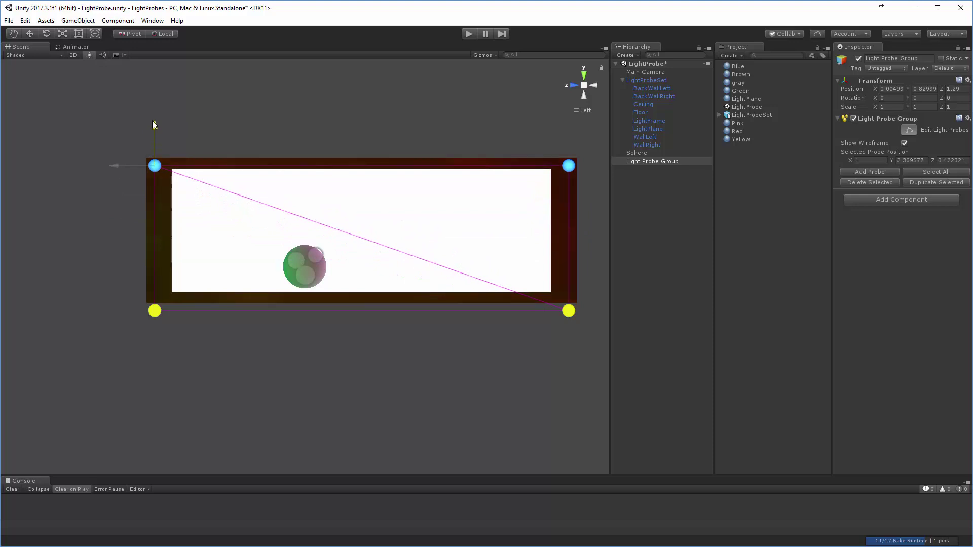
pyautogui.moveTo(577, 337); pyautogui.dragTo(101, 289)
pyautogui.moveTo(154, 270); pyautogui.dragTo(155, 252)
pyautogui.keyDown('alt'); pyautogui.moveTo(289, 328); pyautogui.dragTo(314, 327, button='right'); pyautogui.keyUp('alt')
pyautogui.scroll(1, 313, 328)
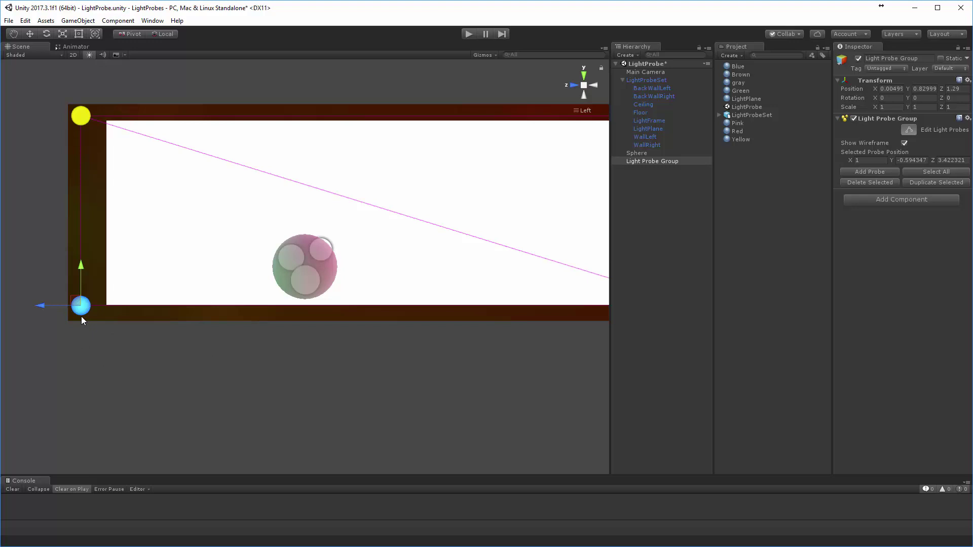
pyautogui.scroll(-2, 325, 363)
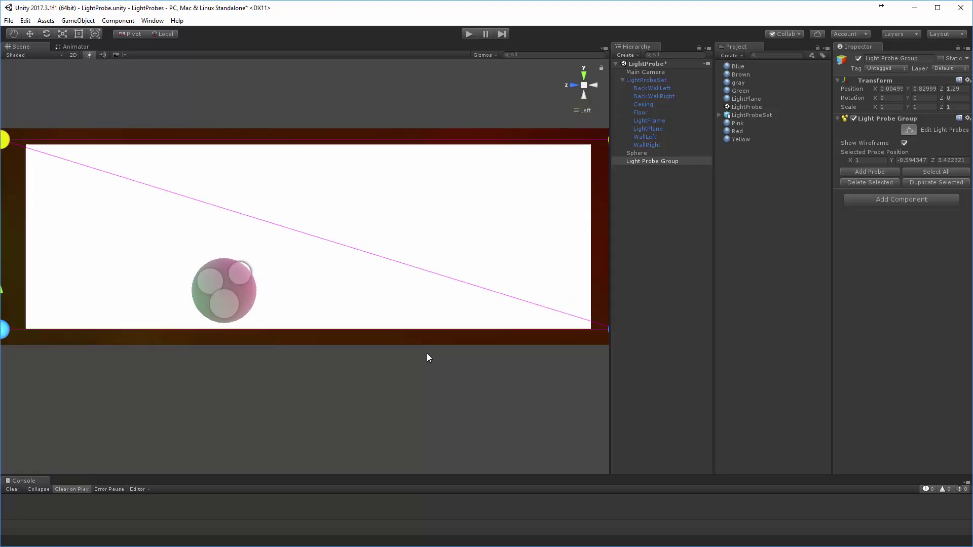
pyautogui.scroll(-1, 328, 345)
pyautogui.scroll(3, 321, 341)
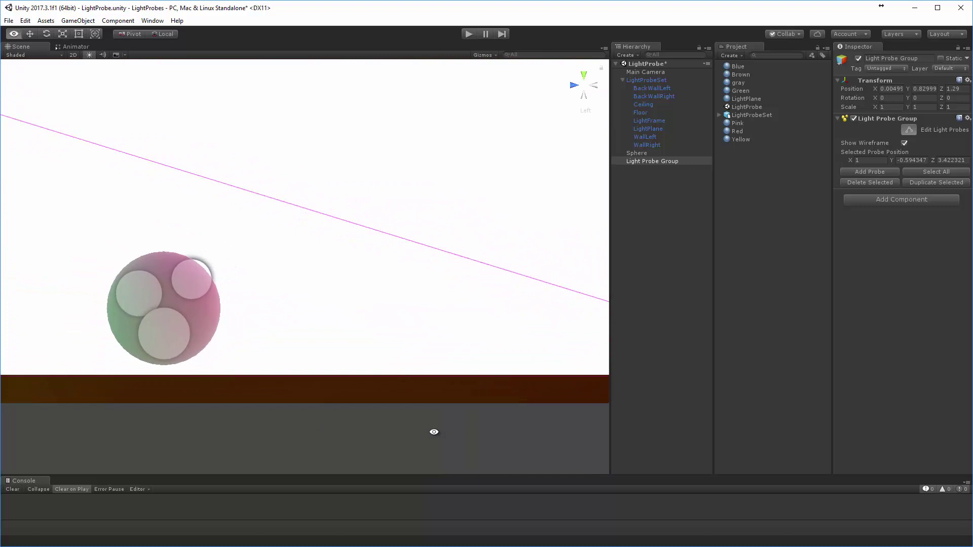
pyautogui.scroll(-2, 223, 386)
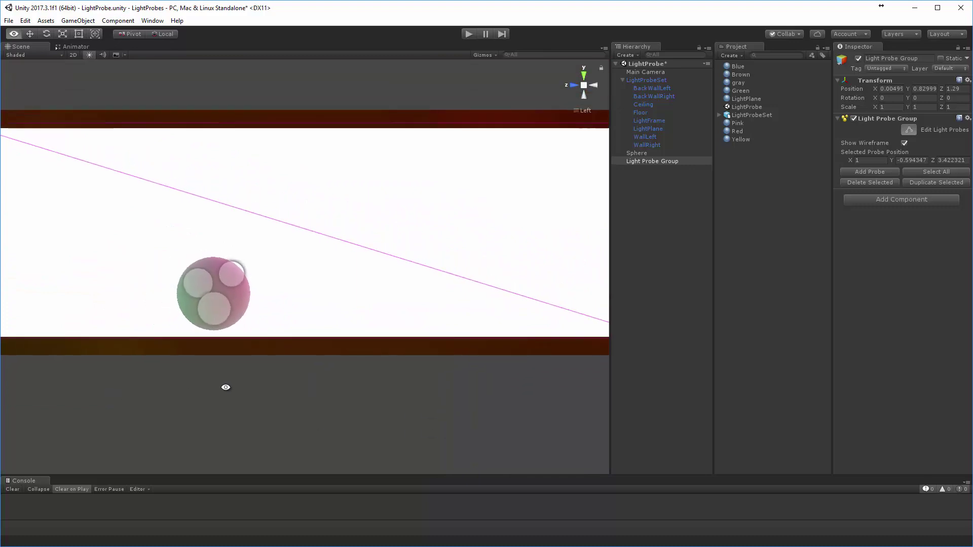
# - Spread the light probes across the room's width, moving the four on the blue-yellow side against that wall and the window-side four to X about 2.95
pyautogui.click(582, 87)
pyautogui.keyDown('alt'); pyautogui.moveTo(385, 172); pyautogui.dragTo(463, 219); pyautogui.keyUp('alt')
pyautogui.keyDown('alt'); pyautogui.moveTo(464, 219); pyautogui.dragTo(395, 211, button='right'); pyautogui.keyUp('alt')
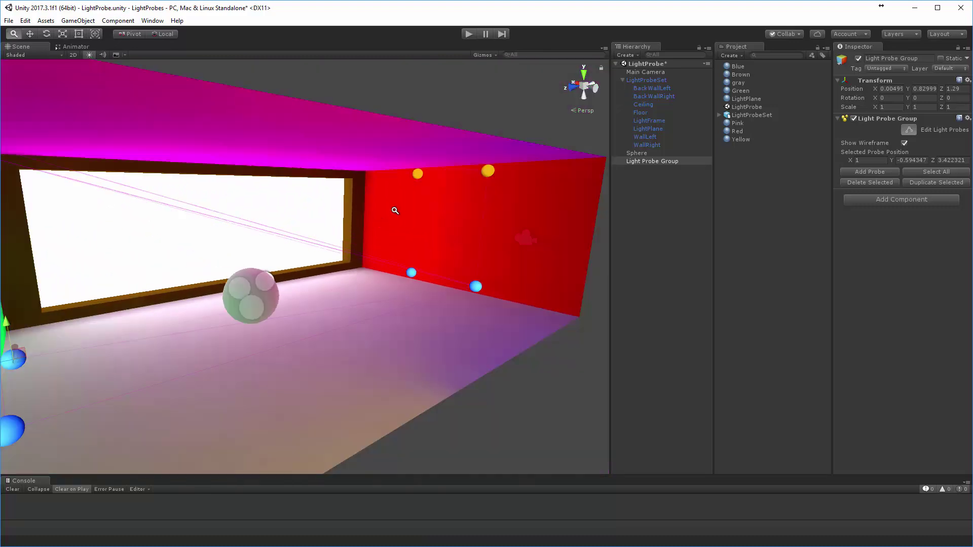
pyautogui.keyDown('alt'); pyautogui.moveTo(421, 231); pyautogui.dragTo(497, 230); pyautogui.keyUp('alt')
pyautogui.keyDown('alt'); pyautogui.moveTo(561, 198); pyautogui.dragTo(532, 230); pyautogui.keyUp('alt')
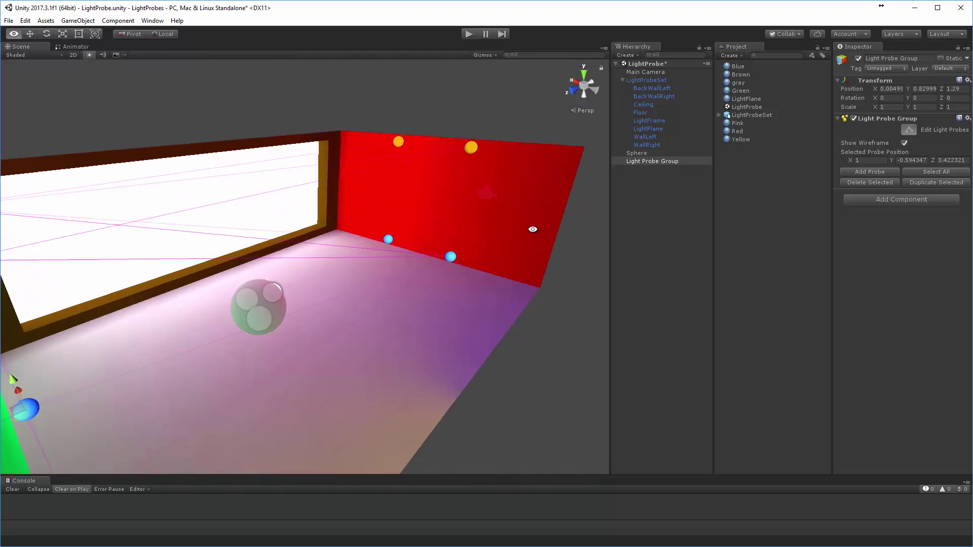
pyautogui.click(568, 94)
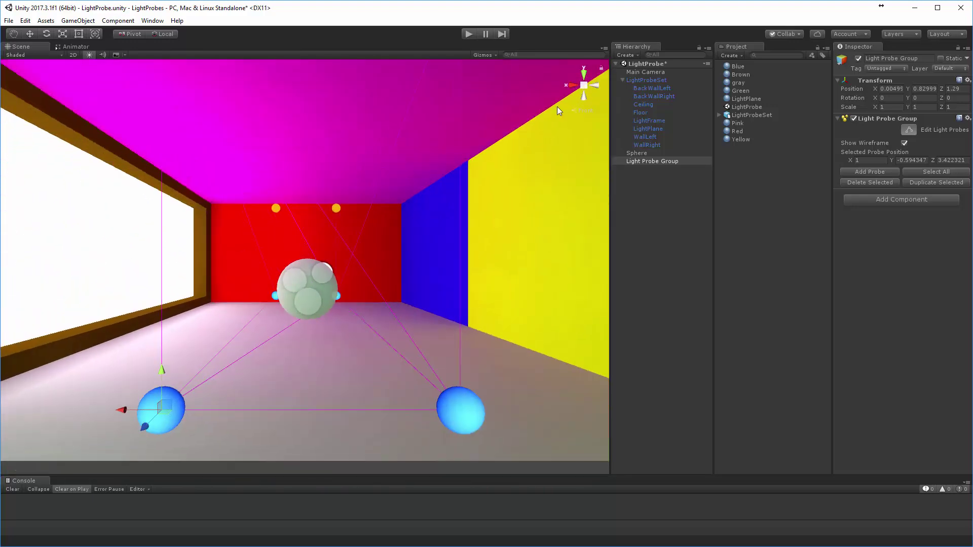
pyautogui.click(585, 87)
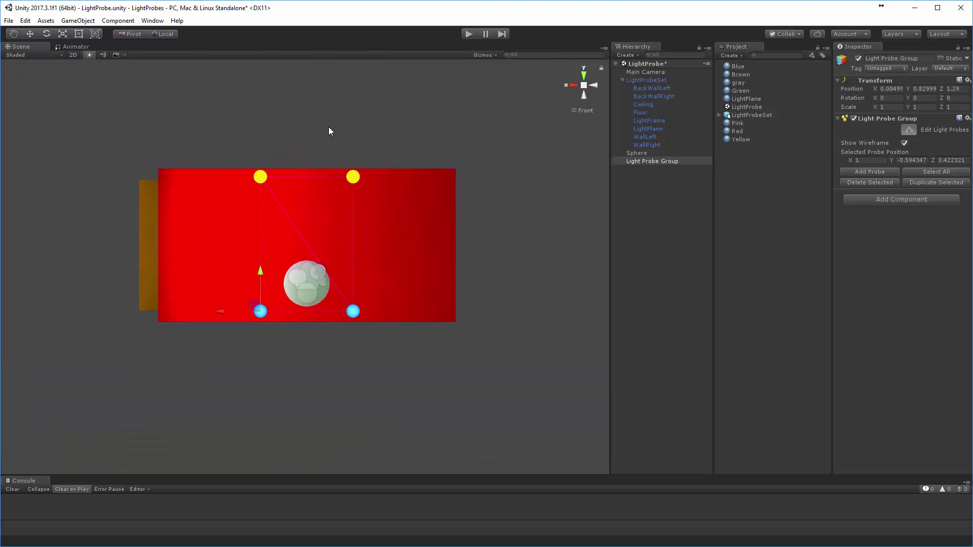
pyautogui.moveTo(338, 176); pyautogui.dragTo(403, 353)
pyautogui.moveTo(311, 178); pyautogui.dragTo(409, 187)
pyautogui.moveTo(232, 177); pyautogui.dragTo(274, 333)
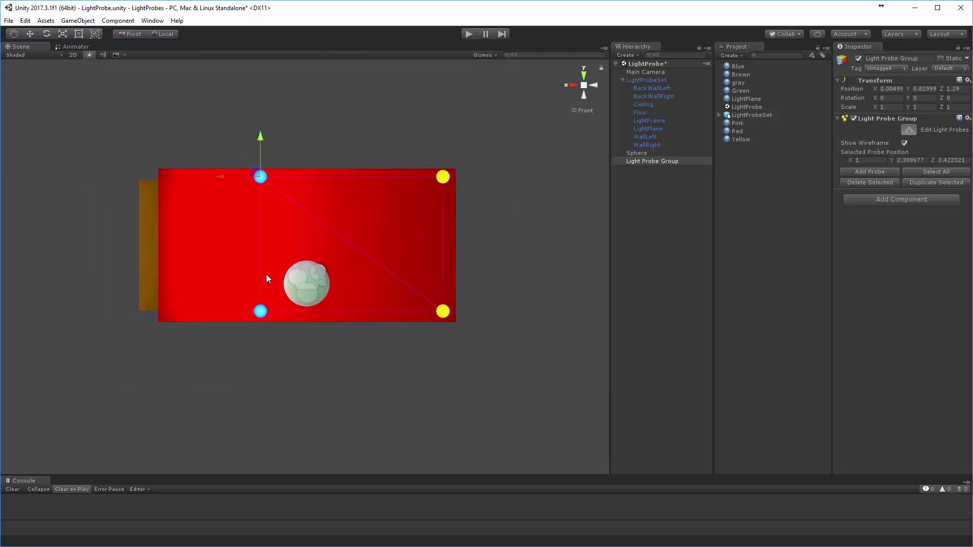
pyautogui.moveTo(218, 178); pyautogui.dragTo(129, 178)
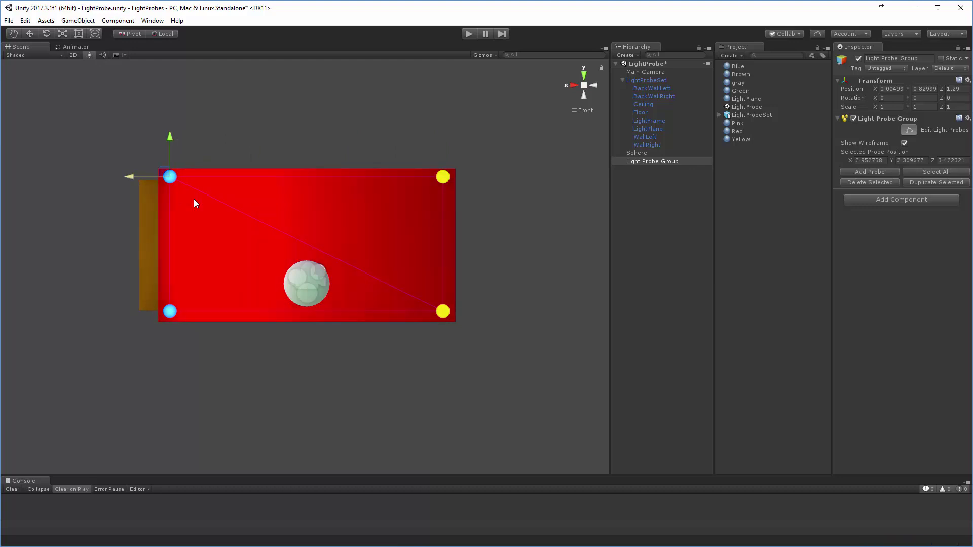
# - Move the sphere towards the blue and yellow wall, to X about -2.01 and Z about -0.66, and examine its lighting from around the room
pyautogui.keyDown('alt'); pyautogui.moveTo(486, 305); pyautogui.dragTo(522, 243); pyautogui.keyUp('alt')
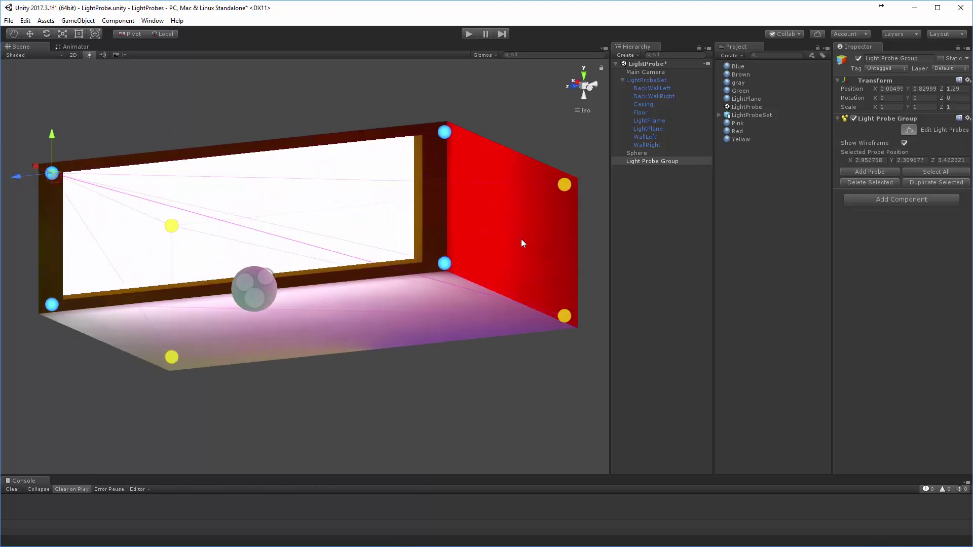
pyautogui.click(582, 85)
pyautogui.keyDown('alt'); pyautogui.moveTo(424, 299); pyautogui.dragTo(844, 317); pyautogui.keyUp('alt')
pyautogui.keyDown('alt'); pyautogui.scroll(15, 443, 299); pyautogui.keyUp('alt')
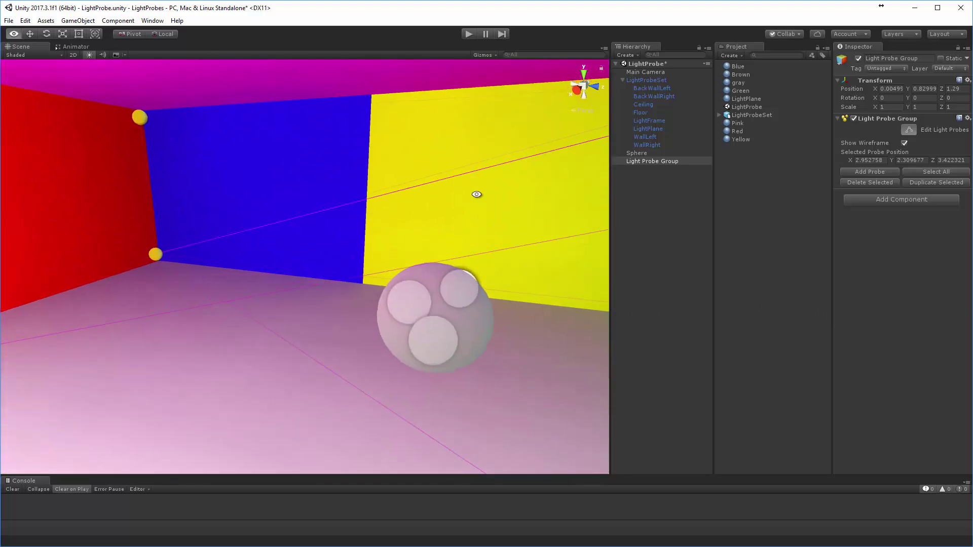
pyautogui.keyDown('alt'); pyautogui.moveTo(476, 193); pyautogui.dragTo(568, 177); pyautogui.keyUp('alt')
pyautogui.click(643, 153)
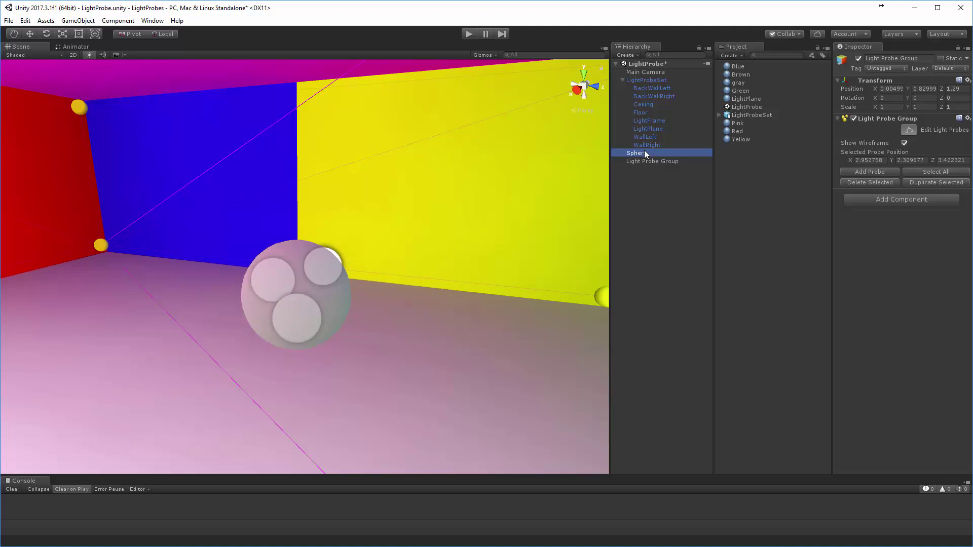
pyautogui.keyDown('alt'); pyautogui.moveTo(405, 253); pyautogui.dragTo(415, 304); pyautogui.keyUp('alt')
pyautogui.keyDown('alt'); pyautogui.moveTo(415, 304); pyautogui.dragTo(284, 293, button='right'); pyautogui.keyUp('alt')
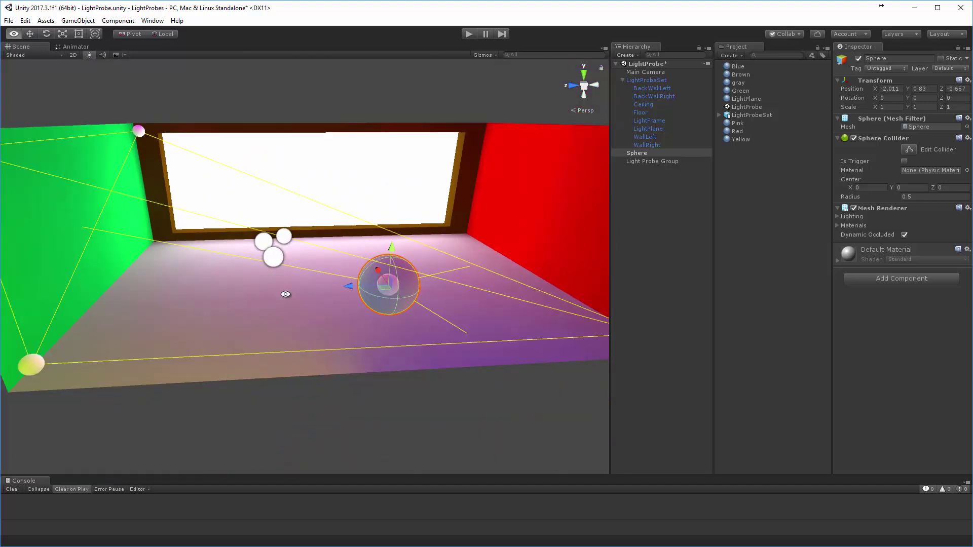
pyautogui.keyDown('alt'); pyautogui.moveTo(285, 293); pyautogui.dragTo(691, 305); pyautogui.keyUp('alt')
pyautogui.keyDown('alt'); pyautogui.moveTo(358, 268); pyautogui.dragTo(451, 274, button='right'); pyautogui.keyUp('alt')
pyautogui.keyDown('alt'); pyautogui.moveTo(451, 274); pyautogui.dragTo(528, 265); pyautogui.keyUp('alt')
pyautogui.keyDown('alt'); pyautogui.moveTo(527, 265); pyautogui.dragTo(310, 260, button='right'); pyautogui.keyUp('alt')
pyautogui.keyDown('alt'); pyautogui.moveTo(310, 260); pyautogui.dragTo(330, 260); pyautogui.keyUp('alt')
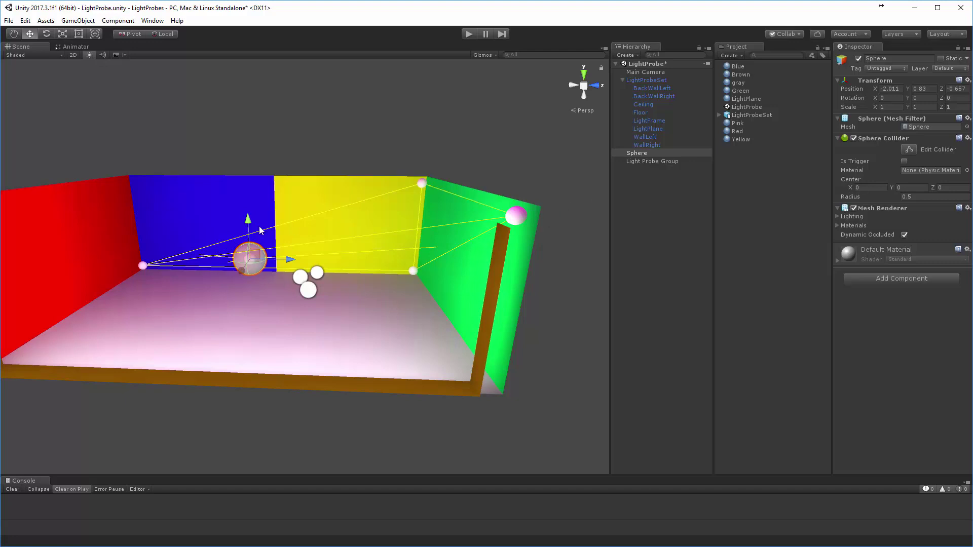
# - Duplicate the four green-side light probes to Z about -0.92, and duplicate those copies again to Z about -1.66
pyautogui.click(652, 187)
pyautogui.click(646, 162)
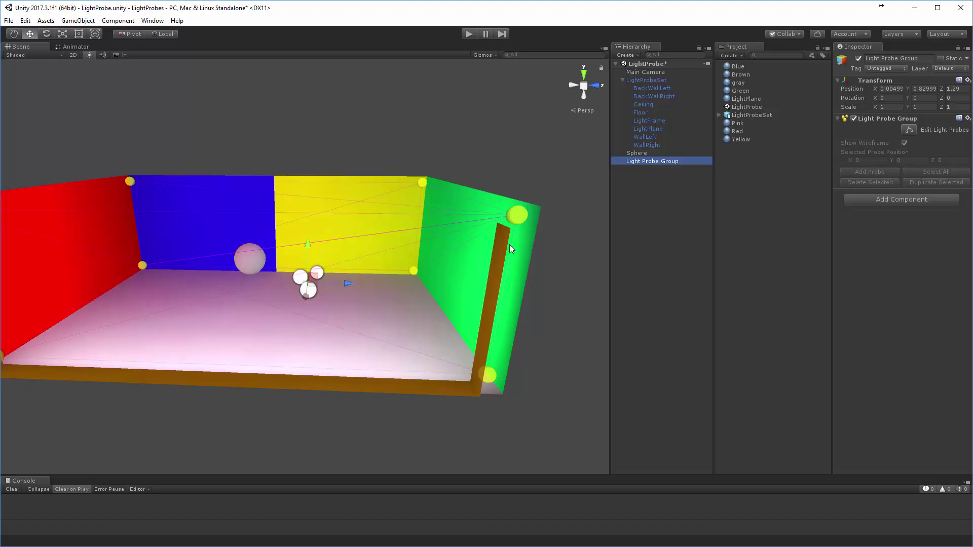
pyautogui.scroll(-5, 509, 244)
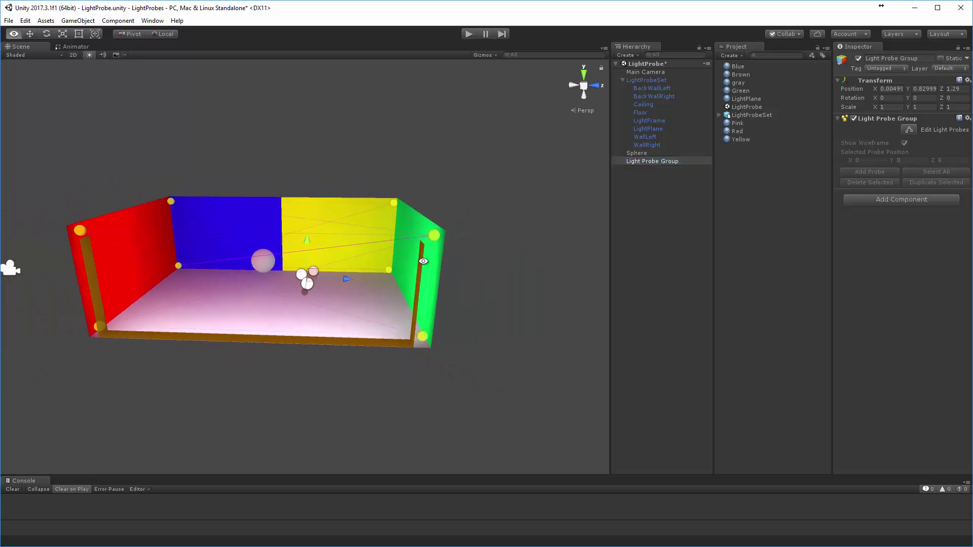
pyautogui.click(908, 130)
pyautogui.moveTo(374, 182); pyautogui.dragTo(470, 383)
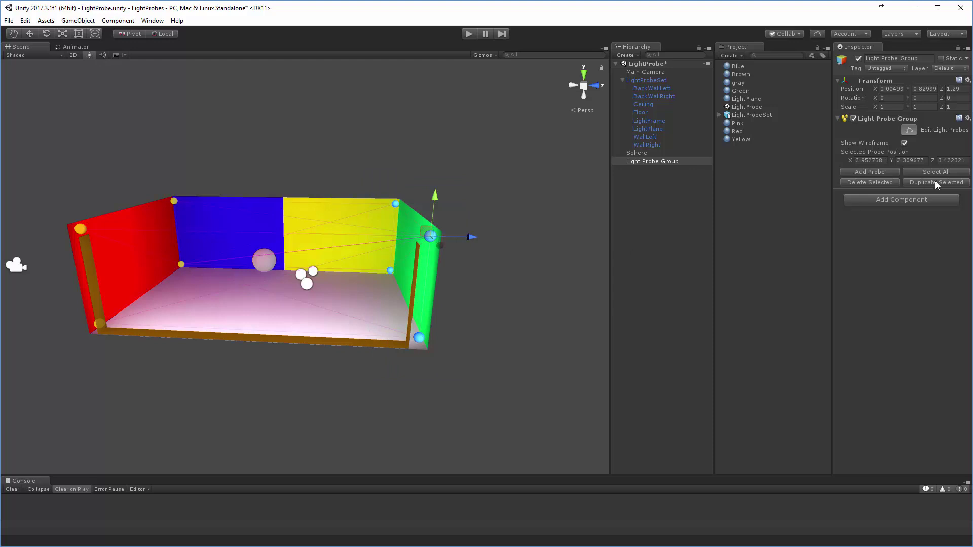
pyautogui.scroll(4, 543, 333)
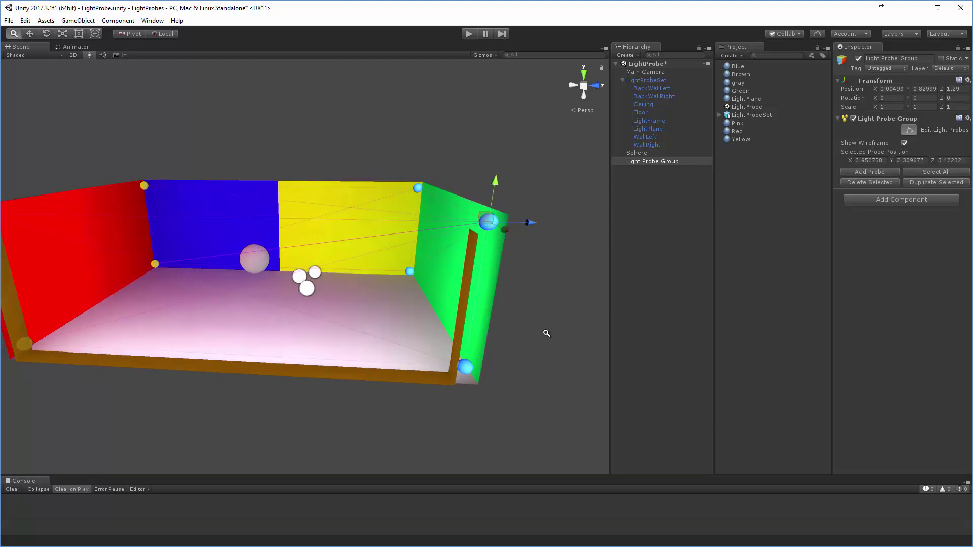
pyautogui.moveTo(565, 212); pyautogui.dragTo(259, 228)
pyautogui.keyDown('alt'); pyautogui.moveTo(309, 234); pyautogui.dragTo(362, 236); pyautogui.keyUp('alt')
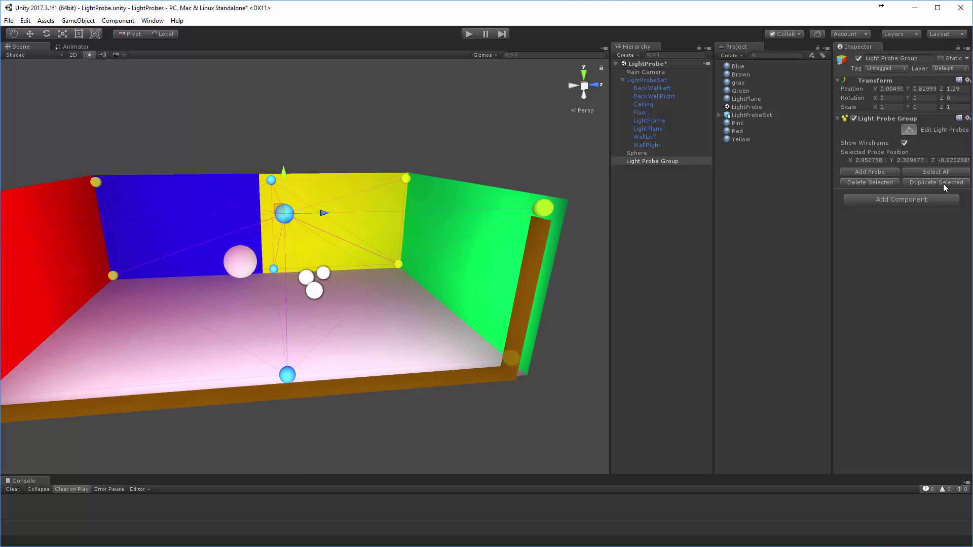
pyautogui.moveTo(319, 211); pyautogui.dragTo(273, 213)
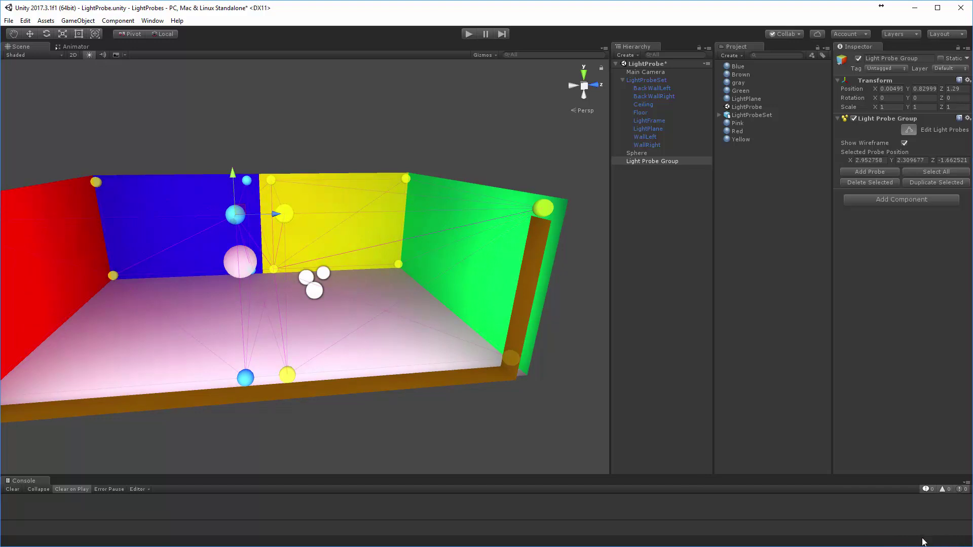
# - Duplicate the lower row of four window-side light probes and shift the copies to X about 3.22, Y about -0.28
pyautogui.keyDown('alt'); pyautogui.moveTo(368, 338); pyautogui.dragTo(149, 306); pyautogui.keyUp('alt')
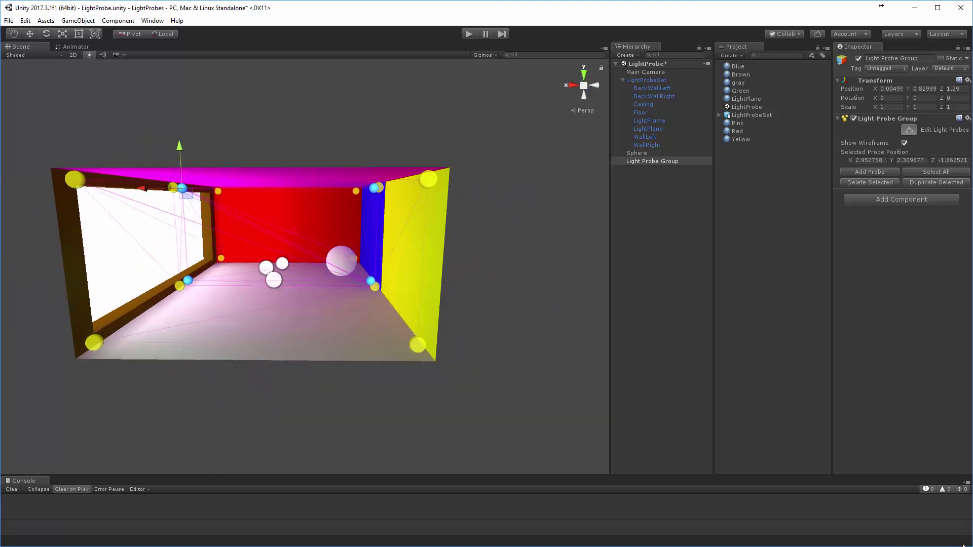
pyautogui.keyDown('alt'); pyautogui.moveTo(364, 358); pyautogui.dragTo(397, 330); pyautogui.keyUp('alt')
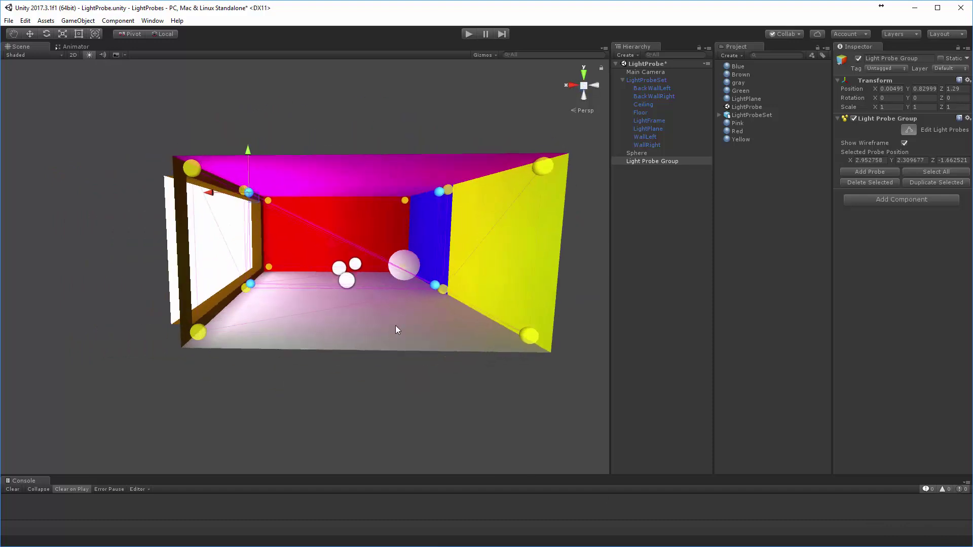
pyautogui.keyDown('alt'); pyautogui.moveTo(334, 314); pyautogui.dragTo(348, 300); pyautogui.keyUp('alt')
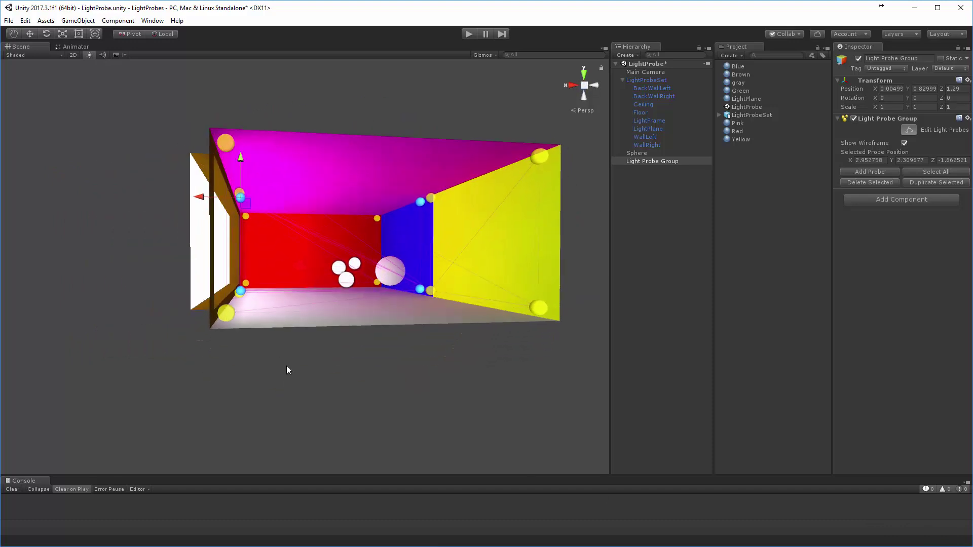
pyautogui.moveTo(287, 366); pyautogui.dragTo(184, 261)
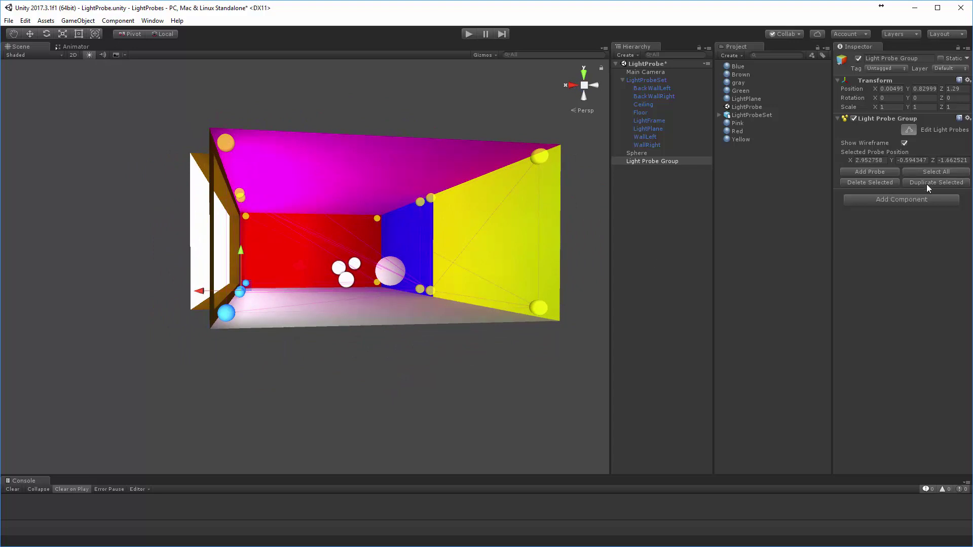
pyautogui.scroll(6, 306, 330)
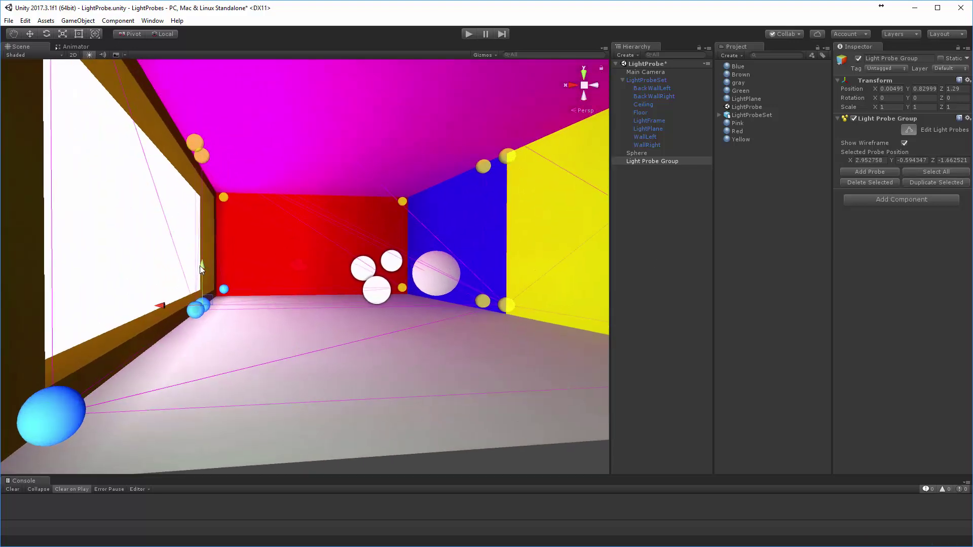
pyautogui.moveTo(201, 268); pyautogui.dragTo(144, 287)
# - Pull the end probes of the new lower row inside the window frame, the green-side one to Z about 2.9 and the red-side one to about -5.15
pyautogui.keyDown('alt'); pyautogui.moveTo(207, 287); pyautogui.dragTo(134, 301); pyautogui.keyUp('alt')
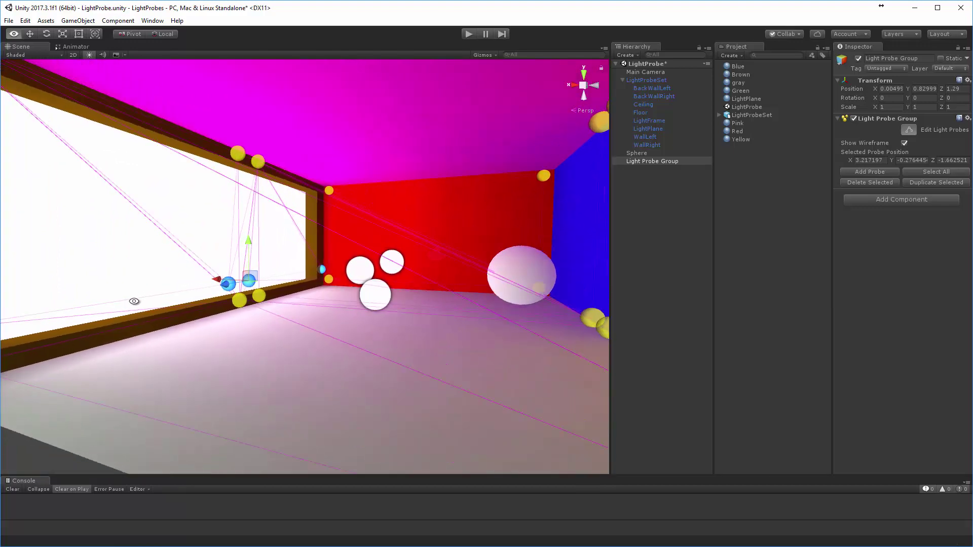
pyautogui.scroll(-6, 124, 303)
pyautogui.click(97, 305)
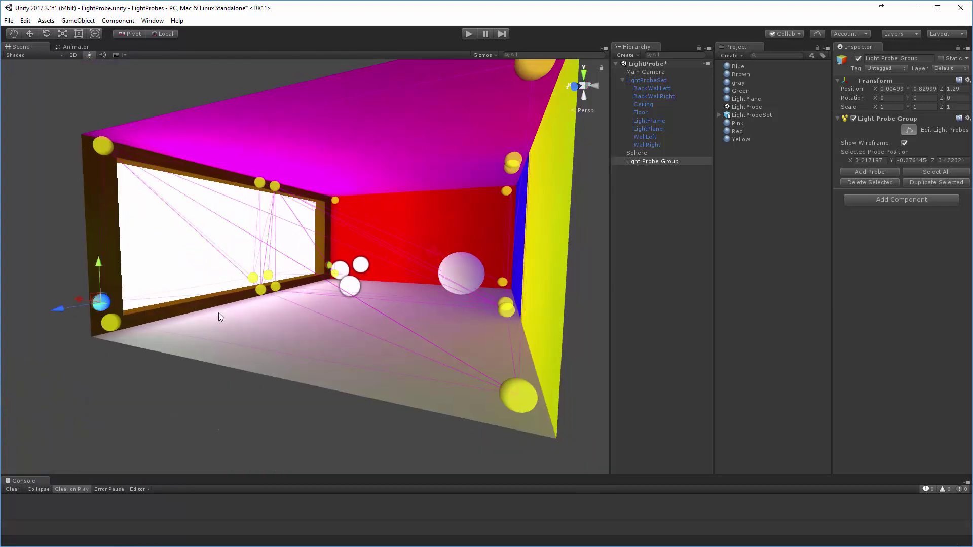
pyautogui.moveTo(59, 309); pyautogui.dragTo(83, 304)
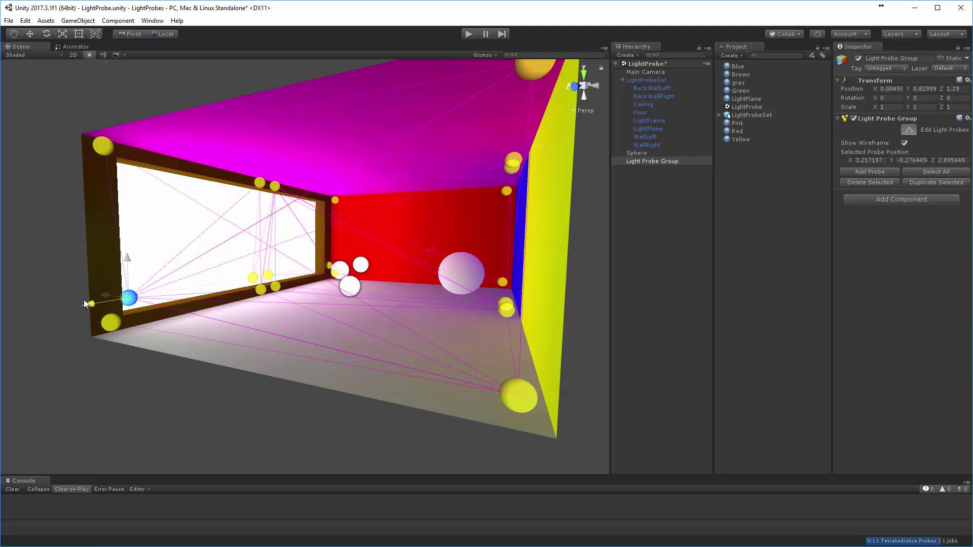
pyautogui.moveTo(84, 300); pyautogui.dragTo(86, 299)
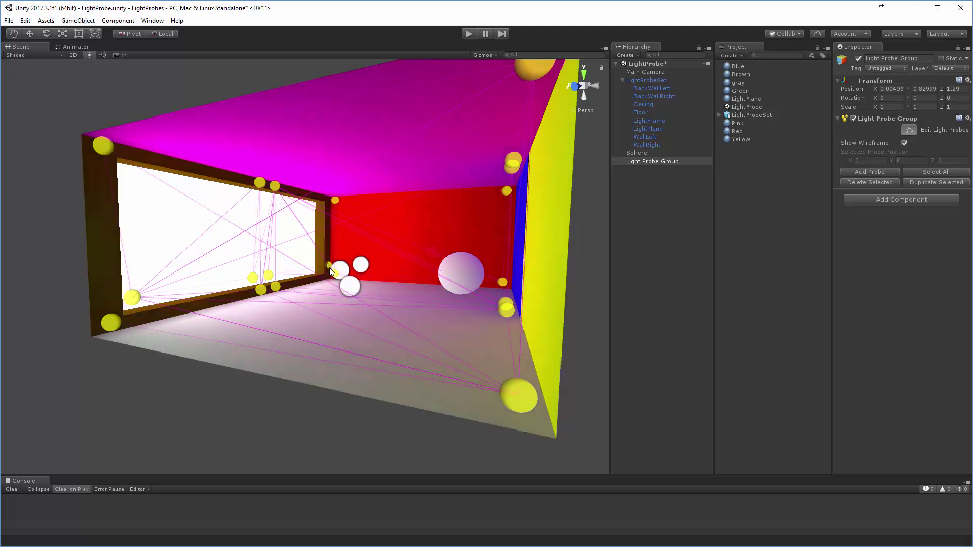
pyautogui.keyDown('alt'); pyautogui.moveTo(330, 267); pyautogui.dragTo(375, 280, button='right'); pyautogui.keyUp('alt')
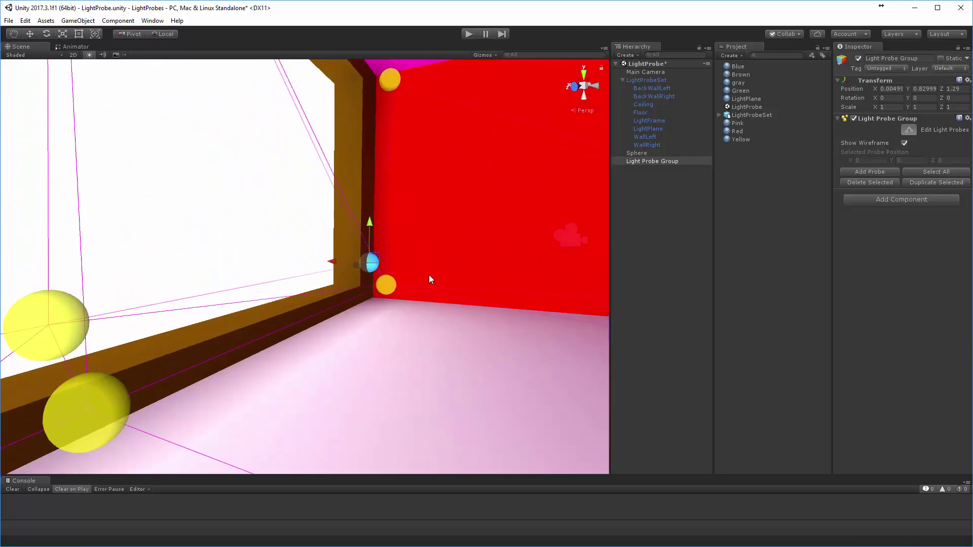
pyautogui.keyDown('alt'); pyautogui.moveTo(429, 275); pyautogui.dragTo(391, 292); pyautogui.keyUp('alt')
pyautogui.moveTo(512, 227); pyautogui.dragTo(395, 248)
pyautogui.keyDown('alt'); pyautogui.moveTo(395, 248); pyautogui.dragTo(322, 326, button='right'); pyautogui.keyUp('alt')
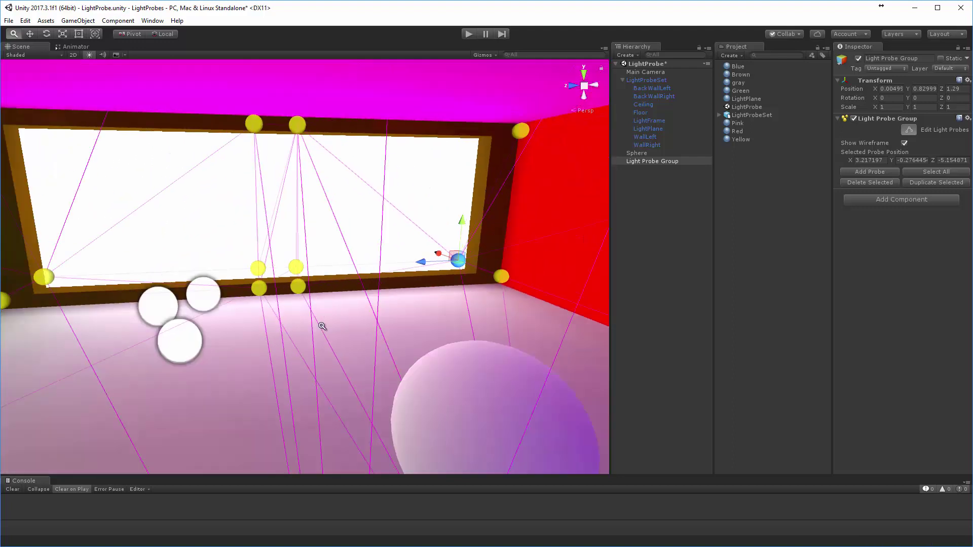
# - Duplicate the upper row of four window-side light probes and shift the copies to X about 3.43, Y about 2.03
pyautogui.keyDown('alt'); pyautogui.moveTo(322, 326); pyautogui.dragTo(527, 315); pyautogui.keyUp('alt')
pyautogui.keyDown('alt'); pyautogui.moveTo(527, 314); pyautogui.dragTo(374, 287, button='right'); pyautogui.keyUp('alt')
pyautogui.moveTo(373, 287); pyautogui.dragTo(476, 314, button='middle')
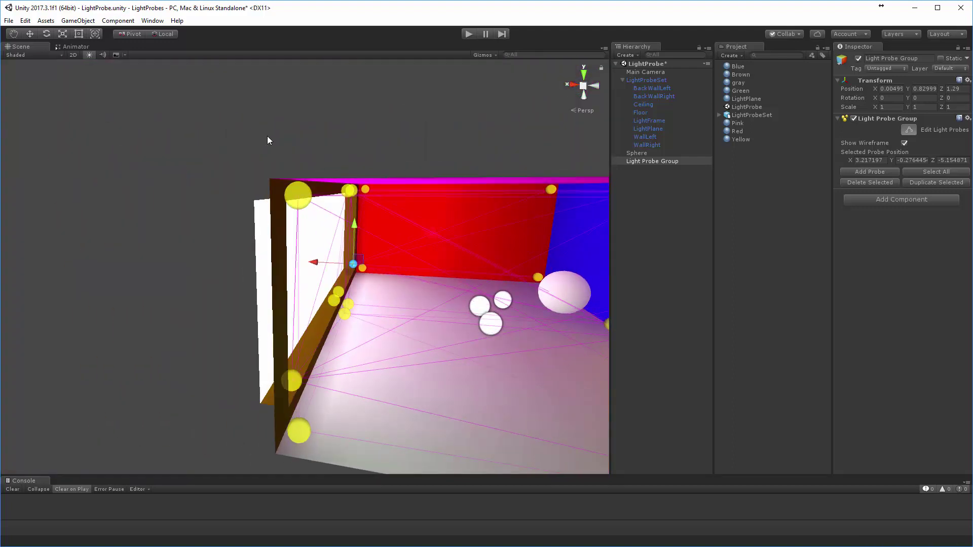
pyautogui.moveTo(281, 142); pyautogui.dragTo(417, 235)
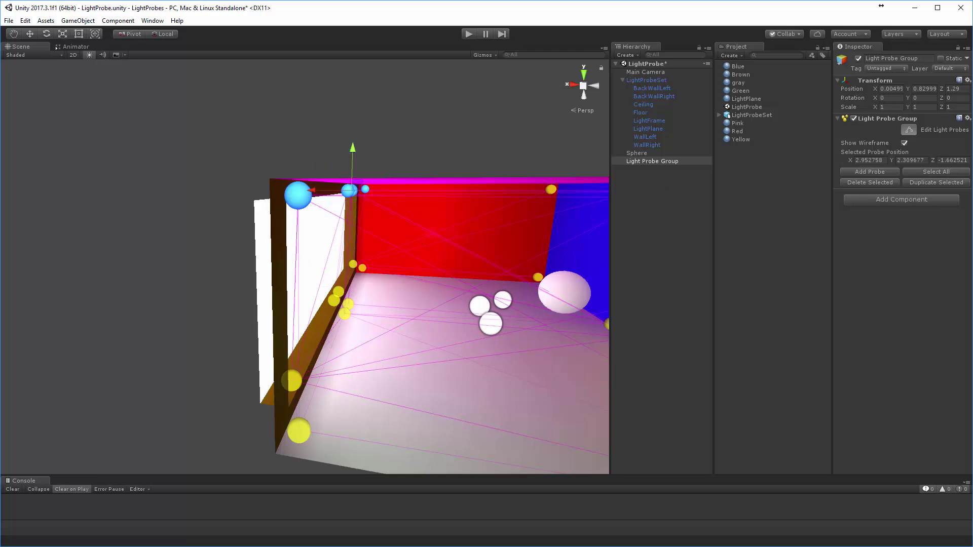
pyautogui.moveTo(351, 146); pyautogui.dragTo(358, 158)
pyautogui.keyDown('alt'); pyautogui.moveTo(342, 227); pyautogui.dragTo(493, 238, button='right'); pyautogui.keyUp('alt')
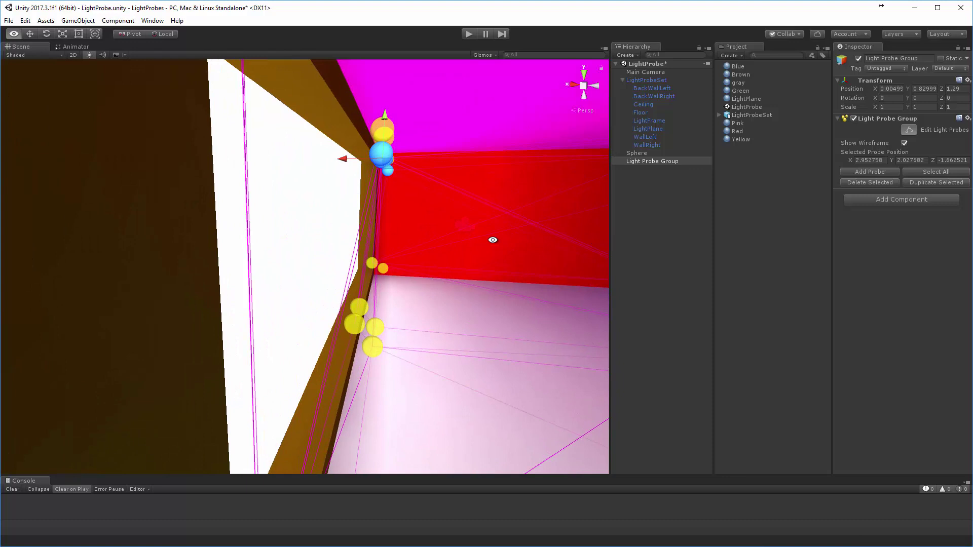
pyautogui.moveTo(492, 239)
pyautogui.keyDown('alt'); pyautogui.mouseDown()
pyautogui.moveTo(404, 245)
pyautogui.moveTo(497, 244)
pyautogui.moveTo(488, 242)
pyautogui.mouseUp(); pyautogui.keyUp('alt')
pyautogui.moveTo(345, 161); pyautogui.dragTo(307, 163)
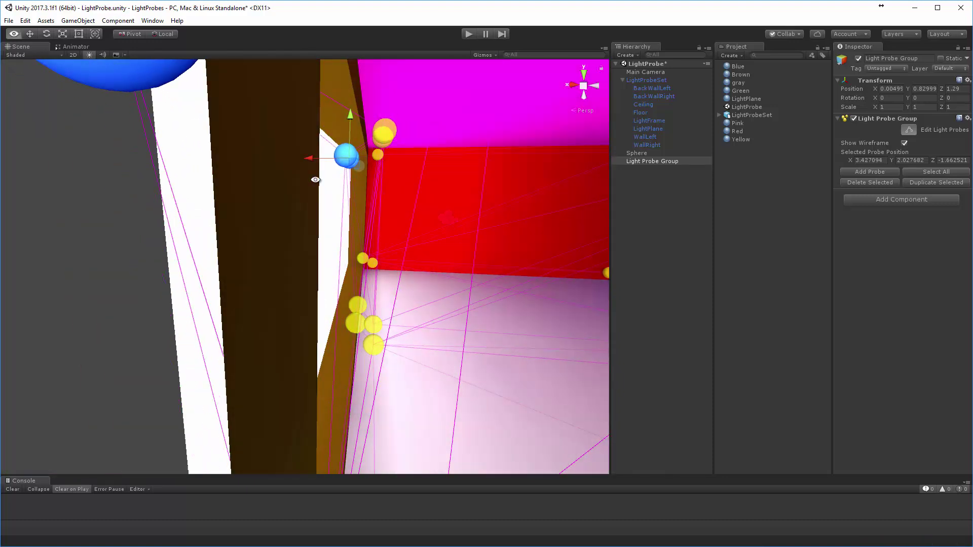
# - Pull the end probes of the new upper row inside the window frame, the green-side one to Z about 2.84 and the red-side one to about -5.28
pyautogui.keyDown('alt'); pyautogui.moveTo(506, 210); pyautogui.dragTo(327, 208); pyautogui.keyUp('alt')
pyautogui.keyDown('alt'); pyautogui.moveTo(328, 208); pyautogui.dragTo(249, 205, button='right'); pyautogui.keyUp('alt')
pyautogui.moveTo(249, 204); pyautogui.dragTo(322, 194, button='middle')
pyautogui.moveTo(174, 208)
pyautogui.keyDown('alt'); pyautogui.mouseDown()
pyautogui.moveTo(309, 187)
pyautogui.moveTo(185, 207)
pyautogui.moveTo(166, 201)
pyautogui.mouseUp(); pyautogui.keyUp('alt')
pyautogui.click(245, 181)
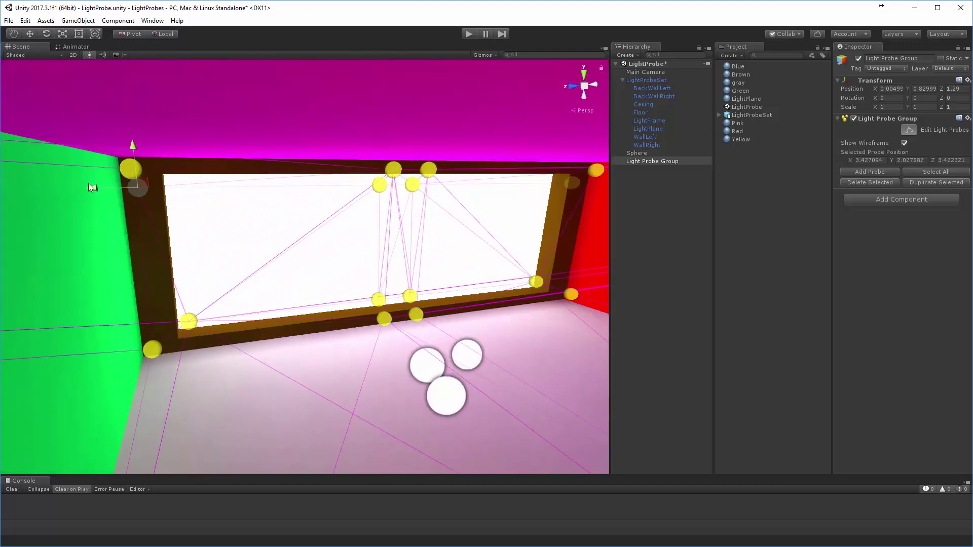
pyautogui.moveTo(89, 184); pyautogui.dragTo(129, 192)
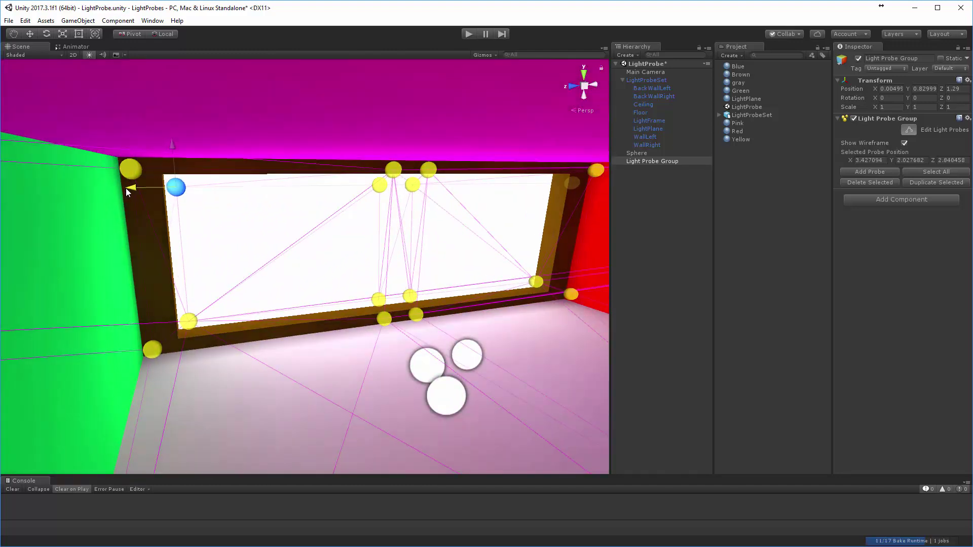
pyautogui.click(572, 183)
pyautogui.moveTo(541, 188); pyautogui.dragTo(520, 189)
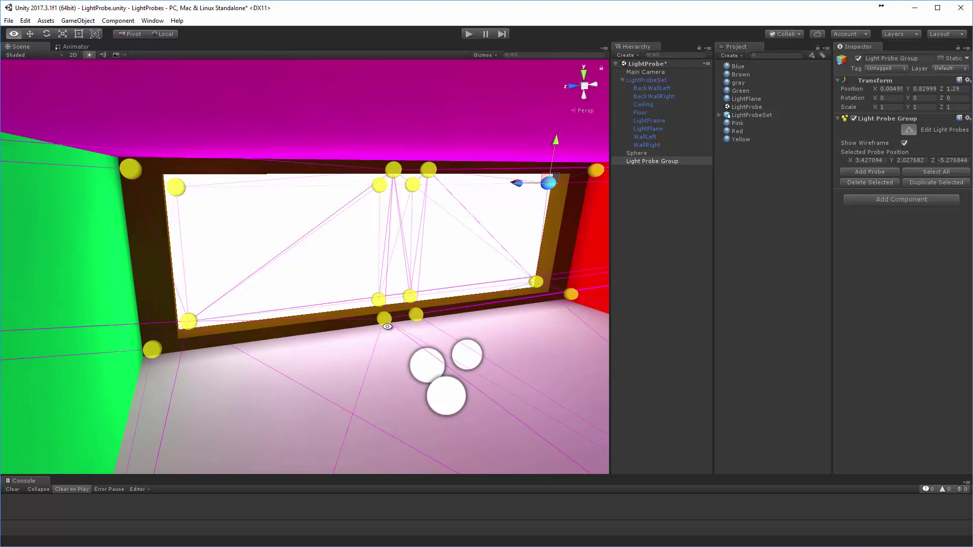
# - Examine the light probe layout across the whole room and clear the individual probe selection
pyautogui.scroll(-4, 388, 326)
pyautogui.keyDown('alt'); pyautogui.moveTo(282, 315); pyautogui.dragTo(500, 313); pyautogui.keyUp('alt')
pyautogui.moveTo(499, 313); pyautogui.dragTo(392, 323, button='middle')
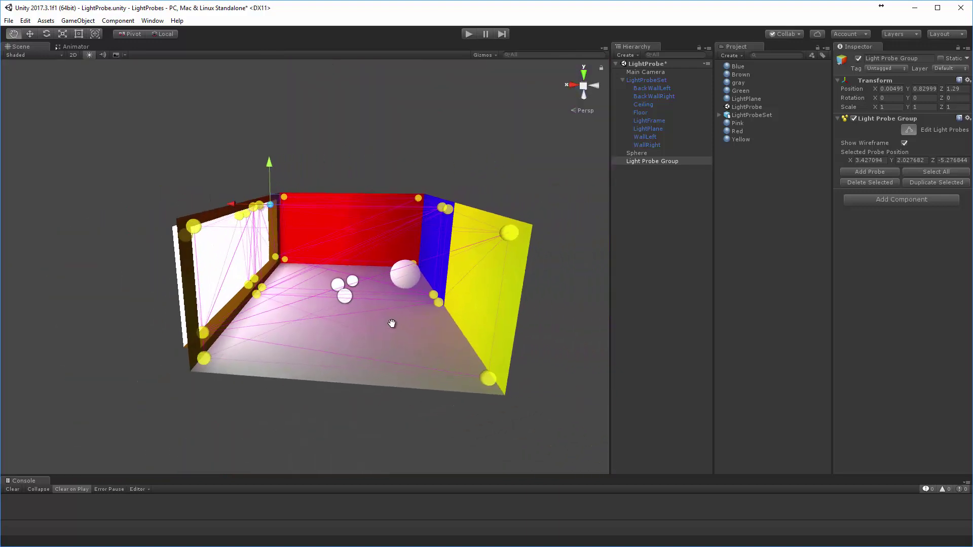
pyautogui.keyDown('alt'); pyautogui.moveTo(392, 324); pyautogui.dragTo(354, 331); pyautogui.keyUp('alt')
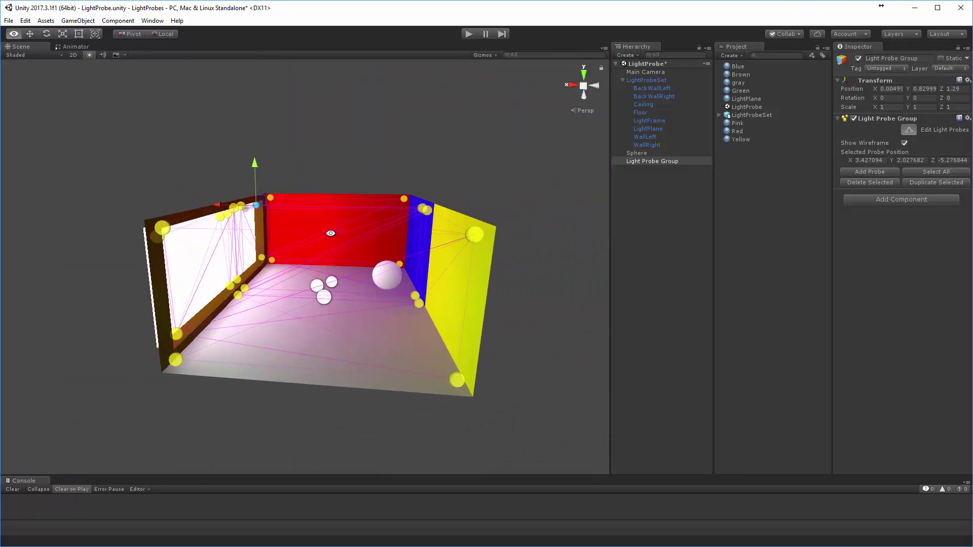
pyautogui.keyDown('alt'); pyautogui.moveTo(448, 347); pyautogui.dragTo(609, 261); pyautogui.keyUp('alt')
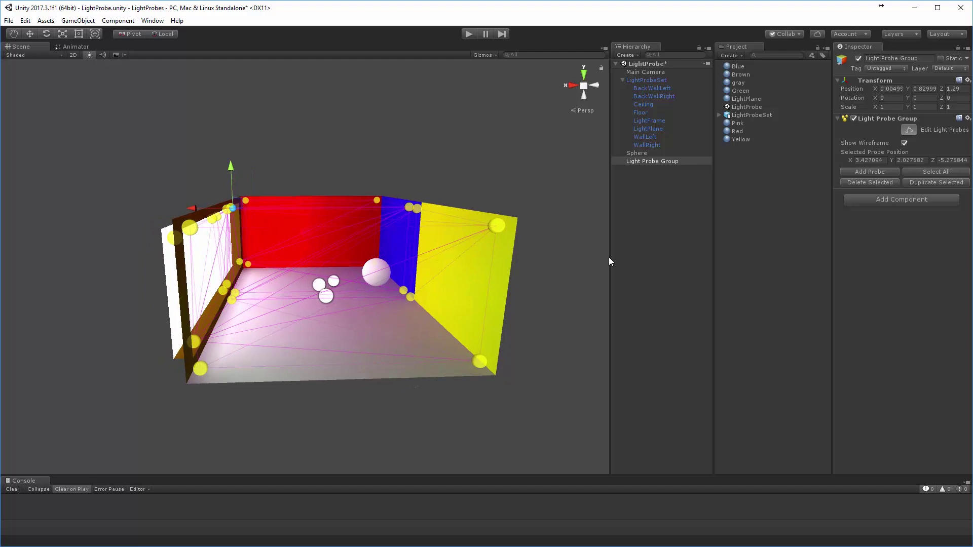
pyautogui.click(640, 160)
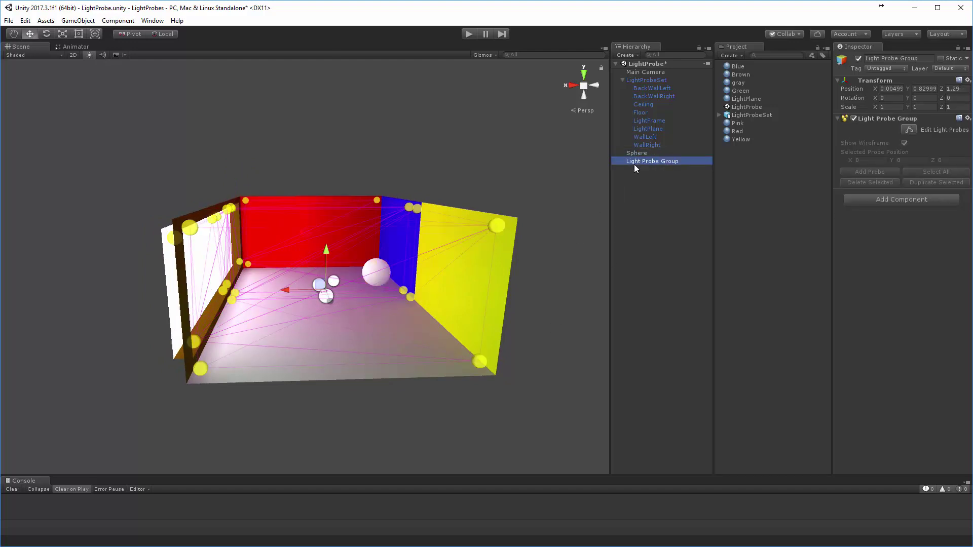
# - Select the sphere and move it toward the green wall, to Z about 1.56
pyautogui.keyDown('alt'); pyautogui.moveTo(479, 261); pyautogui.dragTo(530, 300); pyautogui.keyUp('alt')
pyautogui.keyDown('alt'); pyautogui.moveTo(530, 300); pyautogui.dragTo(652, 259, button='right'); pyautogui.keyUp('alt')
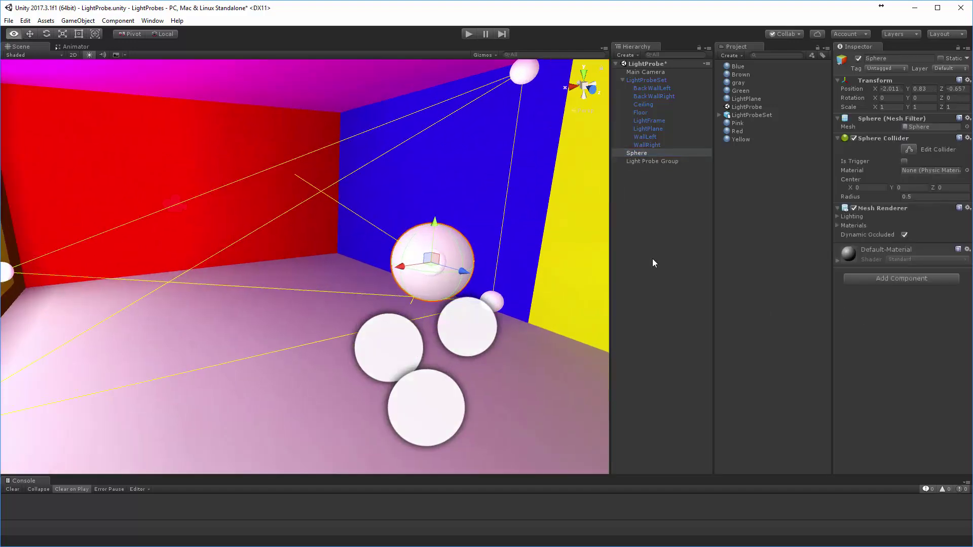
pyautogui.moveTo(505, 244); pyautogui.dragTo(487, 268, button='middle')
pyautogui.keyDown('alt'); pyautogui.moveTo(487, 268); pyautogui.dragTo(390, 340); pyautogui.keyUp('alt')
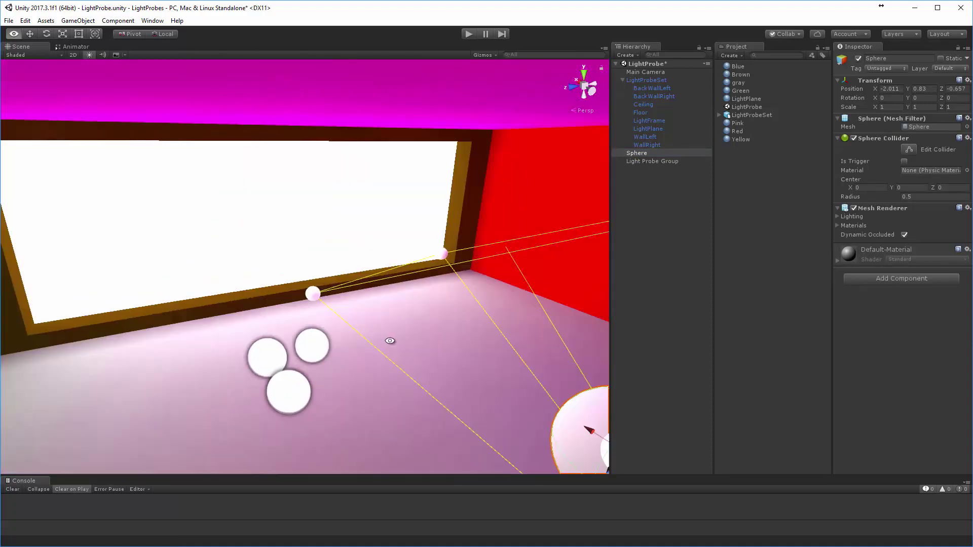
pyautogui.keyDown('alt'); pyautogui.moveTo(444, 333); pyautogui.dragTo(311, 339, button='right'); pyautogui.keyUp('alt')
pyautogui.moveTo(312, 324); pyautogui.dragTo(295, 317, button='middle')
pyautogui.keyDown('alt'); pyautogui.moveTo(295, 317); pyautogui.dragTo(206, 306); pyautogui.keyUp('alt')
pyautogui.keyDown('alt'); pyautogui.moveTo(206, 306); pyautogui.dragTo(358, 304, button='right'); pyautogui.keyUp('alt')
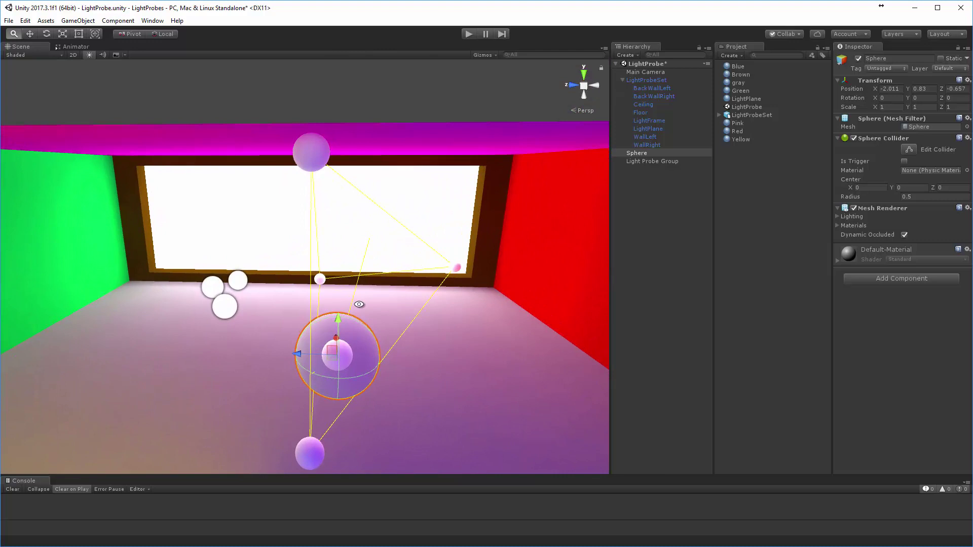
pyautogui.moveTo(298, 355); pyautogui.dragTo(147, 343)
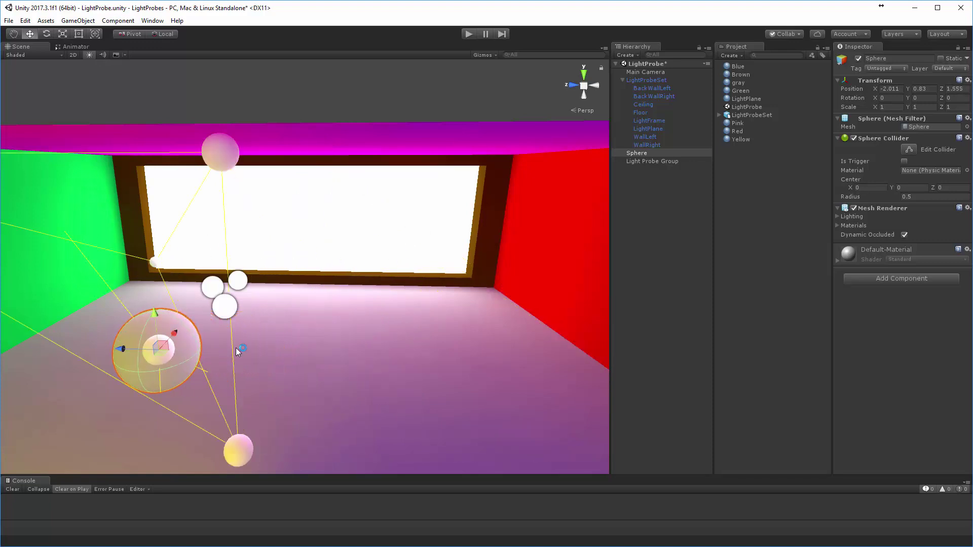
# - Move the sphere close to the window and green wall, to X about 1.67, Z about 3.6
pyautogui.keyDown('alt'); pyautogui.moveTo(238, 352); pyautogui.dragTo(430, 338); pyautogui.keyUp('alt')
pyautogui.moveTo(361, 323); pyautogui.dragTo(207, 346)
pyautogui.moveTo(265, 304); pyautogui.dragTo(955, 178)
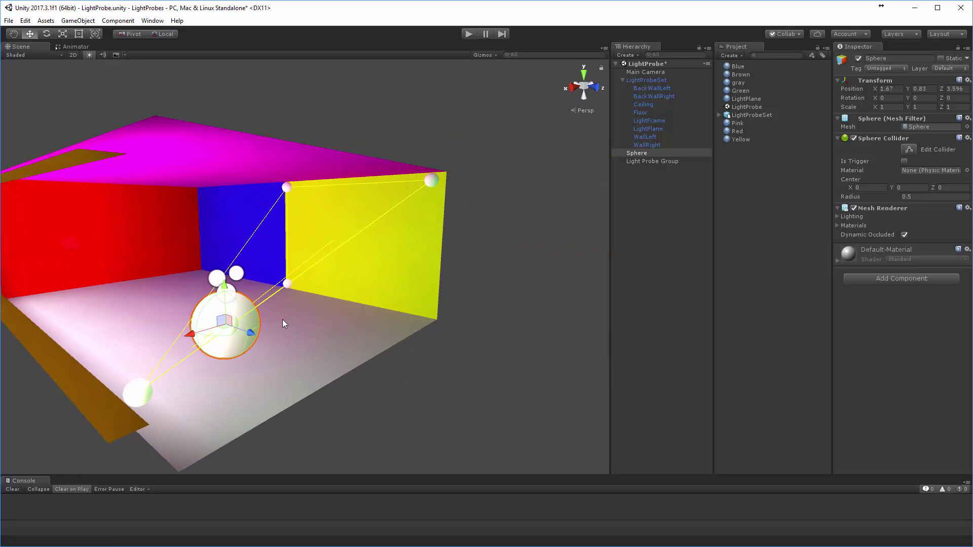
# - Slide the sphere away from the window along the green side, then partway back to X about -1.24
pyautogui.keyDown('alt'); pyautogui.moveTo(400, 324); pyautogui.dragTo(318, 309); pyautogui.keyUp('alt')
pyautogui.click(361, 314)
pyautogui.click(403, 320)
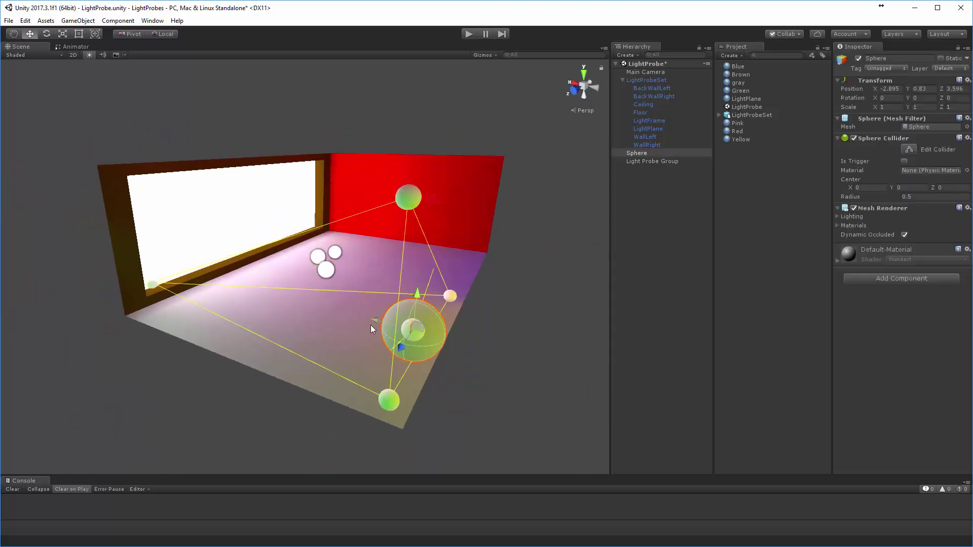
pyautogui.moveTo(372, 329); pyautogui.dragTo(282, 311)
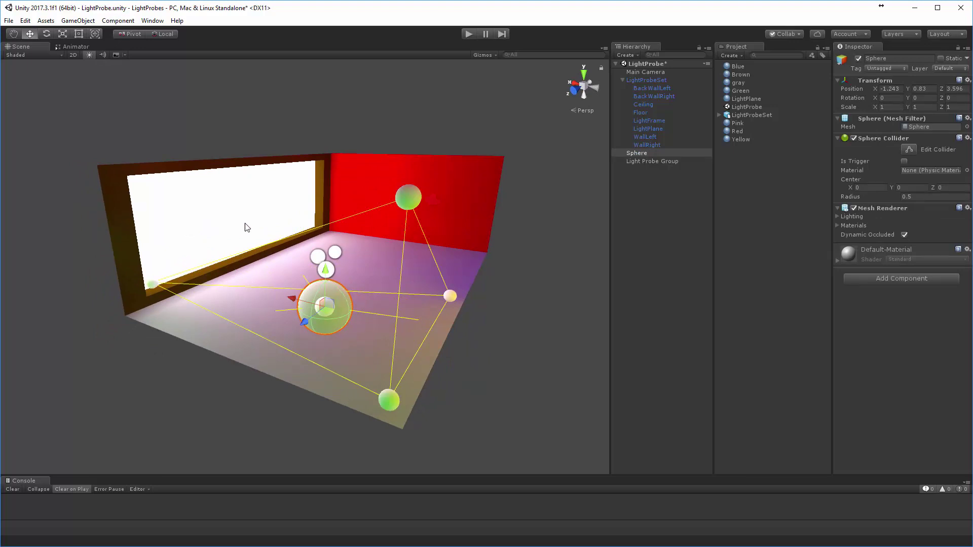
# - Dim the LightPlane by setting its emission intensity to 1.5 and check the room's lighting
pyautogui.click(656, 129)
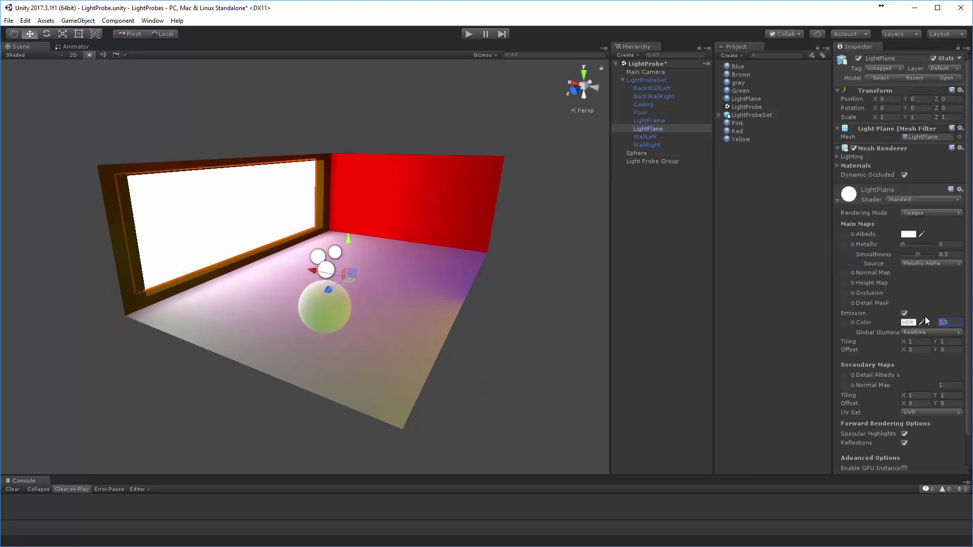
pyautogui.write('1.5')
pyautogui.keyDown('alt'); pyautogui.moveTo(457, 339); pyautogui.dragTo(670, 348, button='right'); pyautogui.keyUp('alt')
pyautogui.keyDown('alt'); pyautogui.moveTo(512, 332); pyautogui.dragTo(638, 218); pyautogui.keyUp('alt')
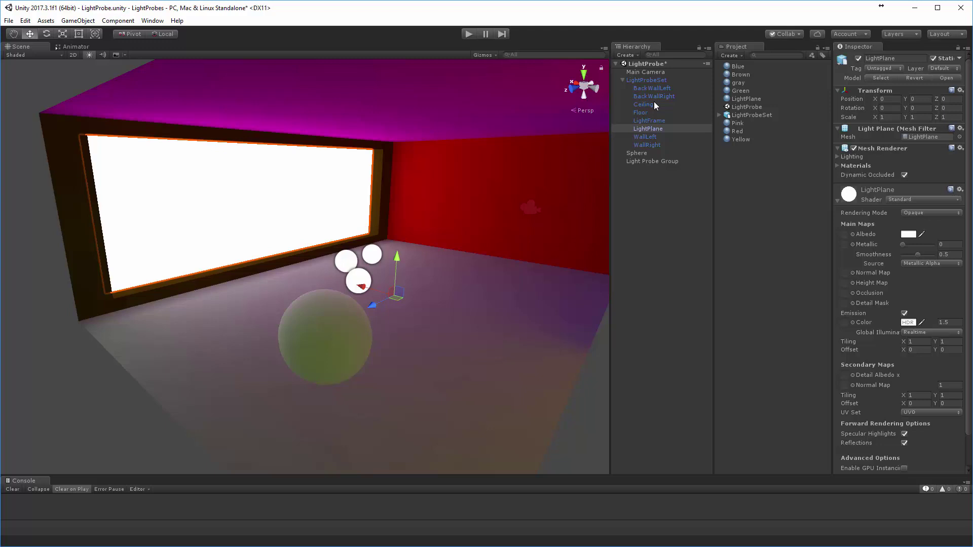
# - Select the sphere, move it to X about -2.21, and slide it across the room to the red wall's side
pyautogui.click(646, 153)
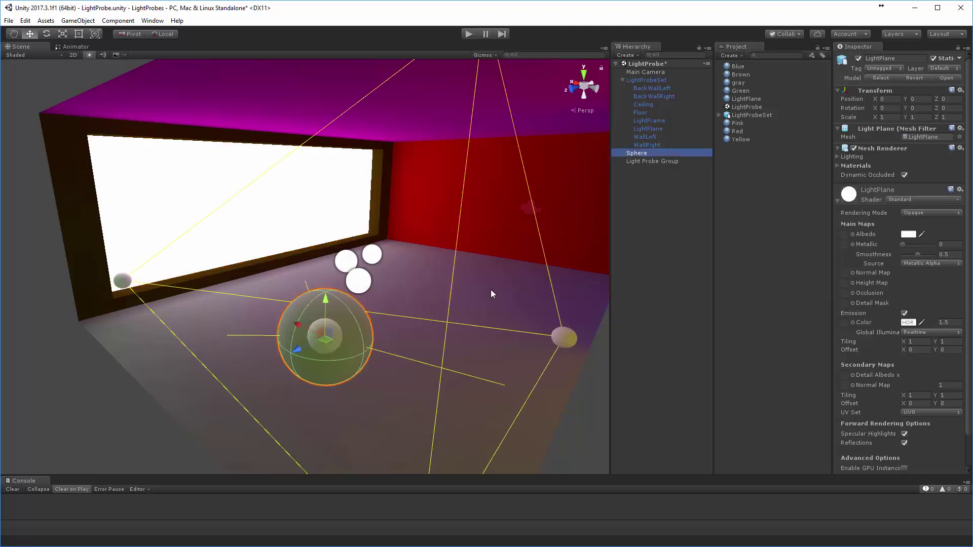
pyautogui.keyDown('alt'); pyautogui.moveTo(490, 291); pyautogui.dragTo(335, 328, button='right'); pyautogui.keyUp('alt')
pyautogui.moveTo(291, 302); pyautogui.dragTo(328, 317)
pyautogui.keyDown('alt'); pyautogui.moveTo(401, 324); pyautogui.dragTo(309, 339); pyautogui.keyUp('alt')
pyautogui.keyDown('alt'); pyautogui.moveTo(314, 340); pyautogui.dragTo(308, 382, button='right'); pyautogui.keyUp('alt')
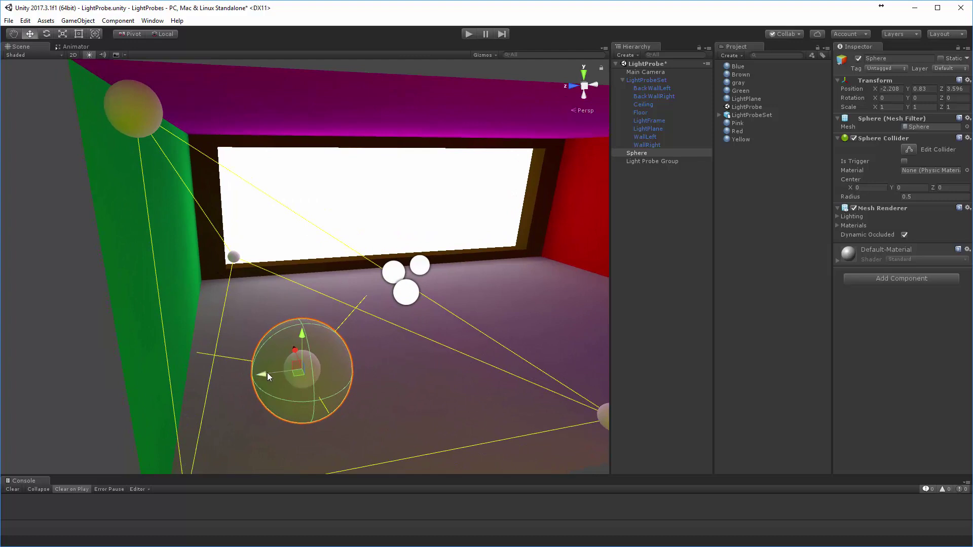
pyautogui.moveTo(266, 371); pyautogui.dragTo(343, 334)
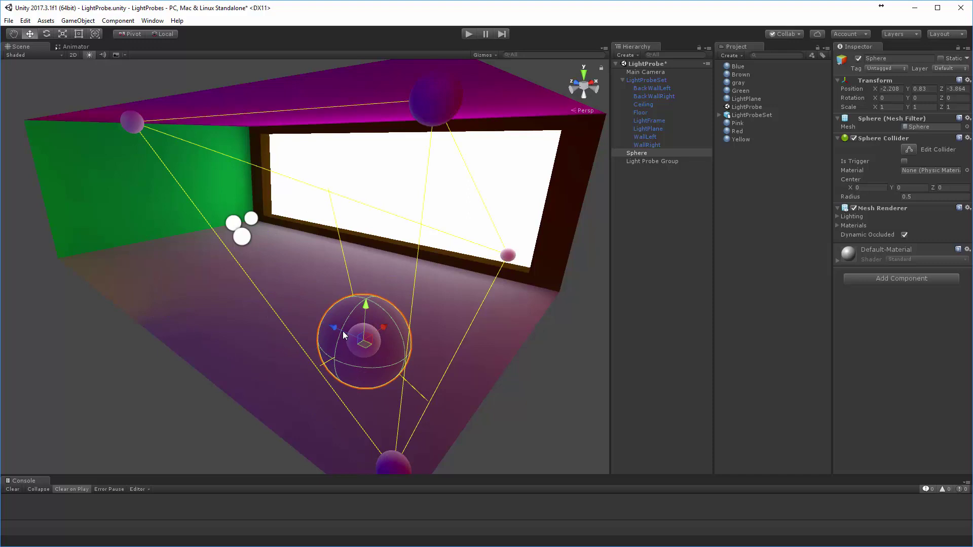
# - Move the sphere back toward the green side, to X about -1.4, Z about 1.64
pyautogui.moveTo(386, 369); pyautogui.dragTo(427, 337, button='middle')
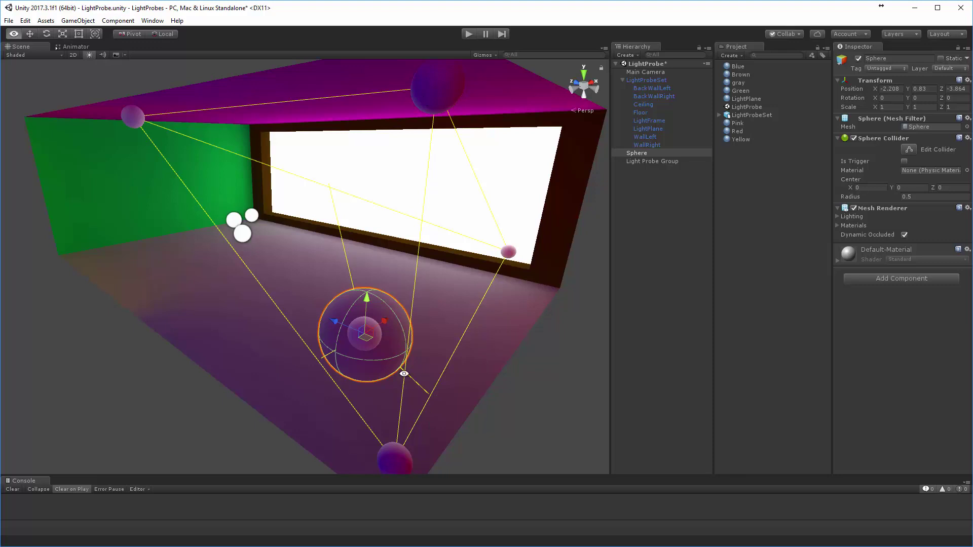
pyautogui.keyDown('alt'); pyautogui.moveTo(404, 373); pyautogui.dragTo(326, 380); pyautogui.keyUp('alt')
pyautogui.moveTo(253, 332); pyautogui.dragTo(523, 278)
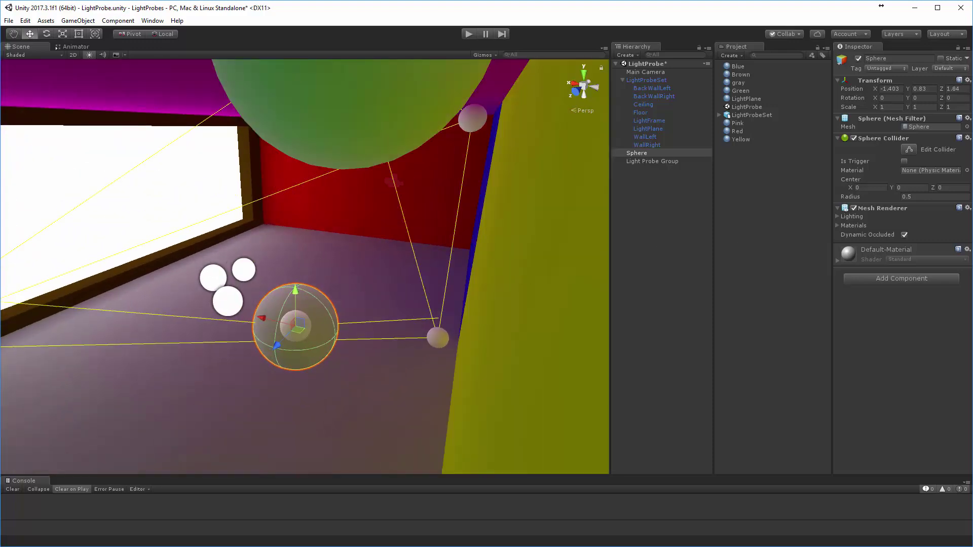